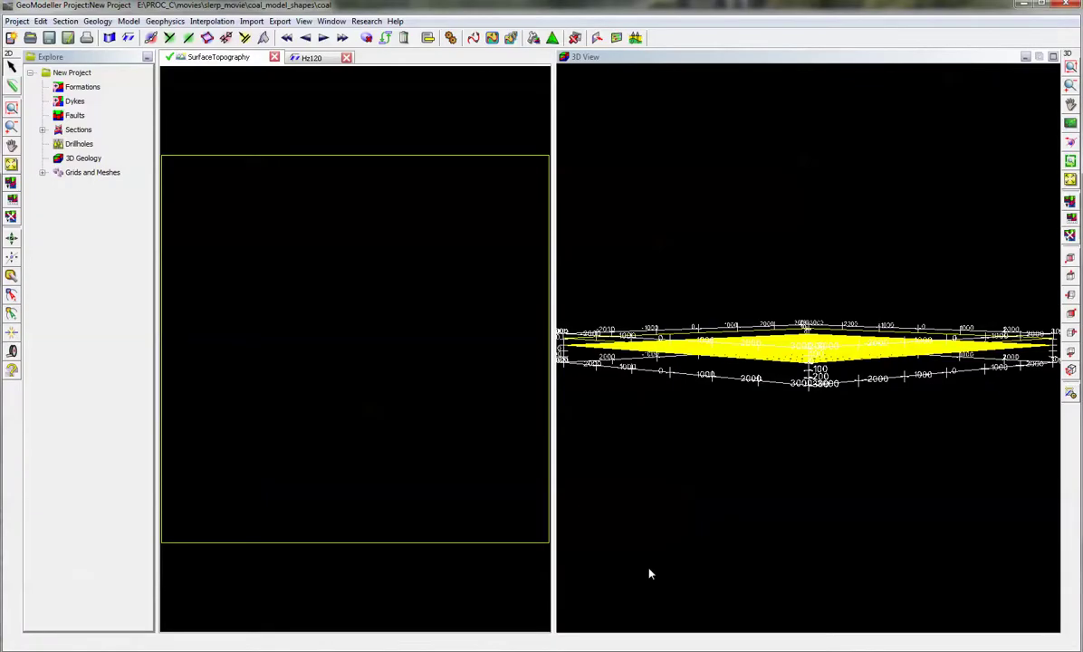
Orbit the 3D view from edge-on to an oblique look at the yellow surface mesh.
left_click_drag(641, 336, 649, 349)
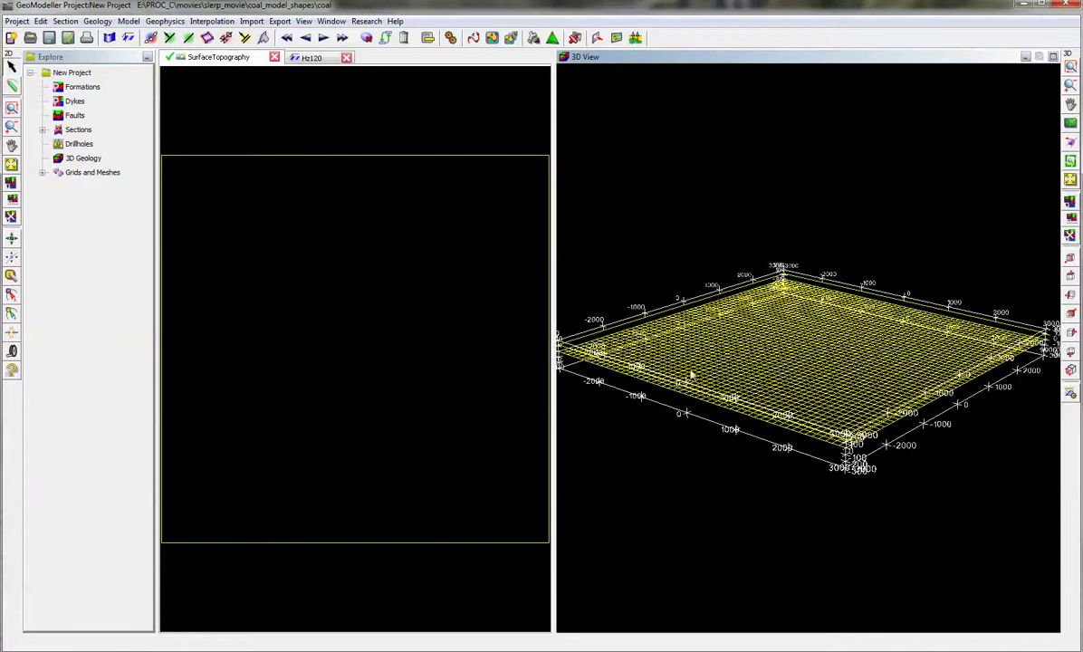
Hide the Sections from the 3D view.
left_click(74, 130)
right_click(74, 131)
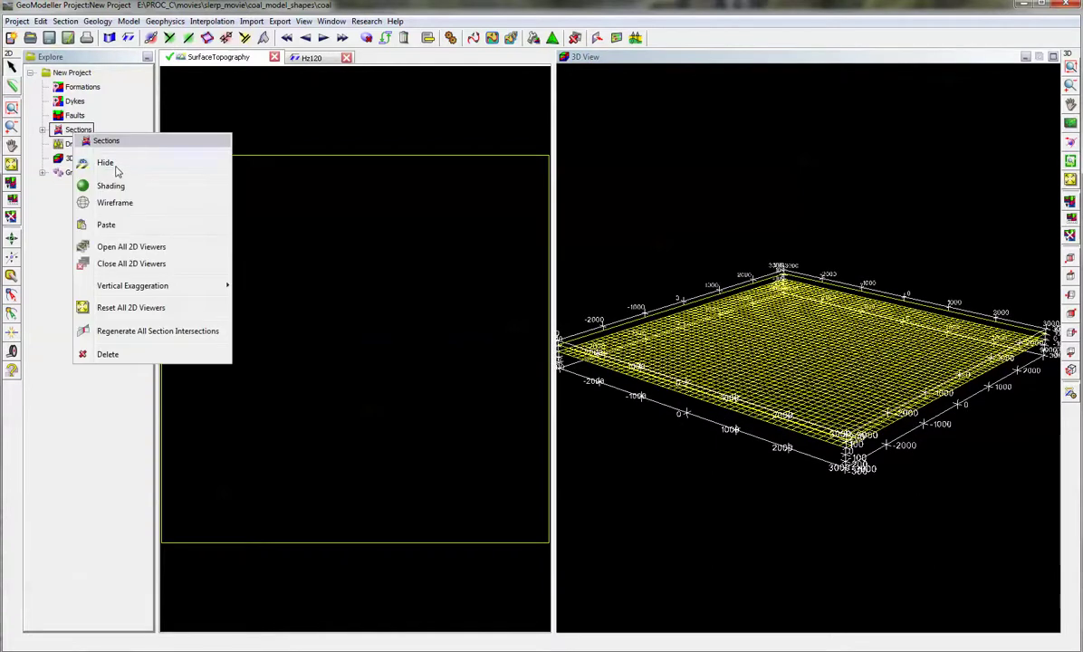
left_click(113, 161)
Show the coalfixed Triangles grid as a 3D volume and set 3:1 vertical exaggeration.
left_click(42, 172)
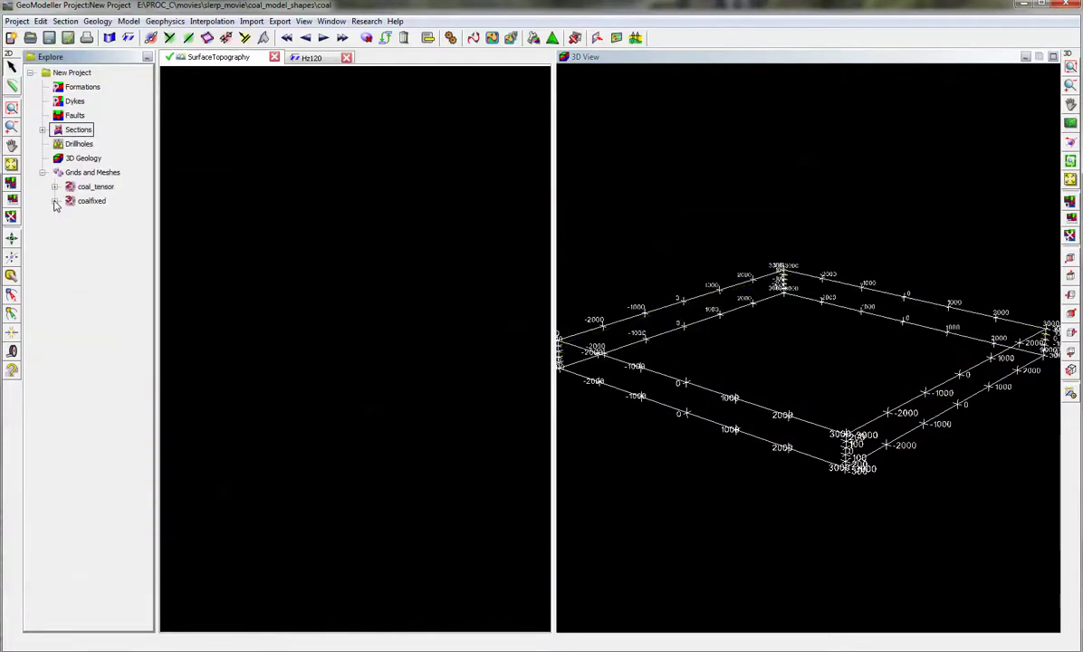
left_click(56, 200)
left_click(102, 230)
right_click(102, 233)
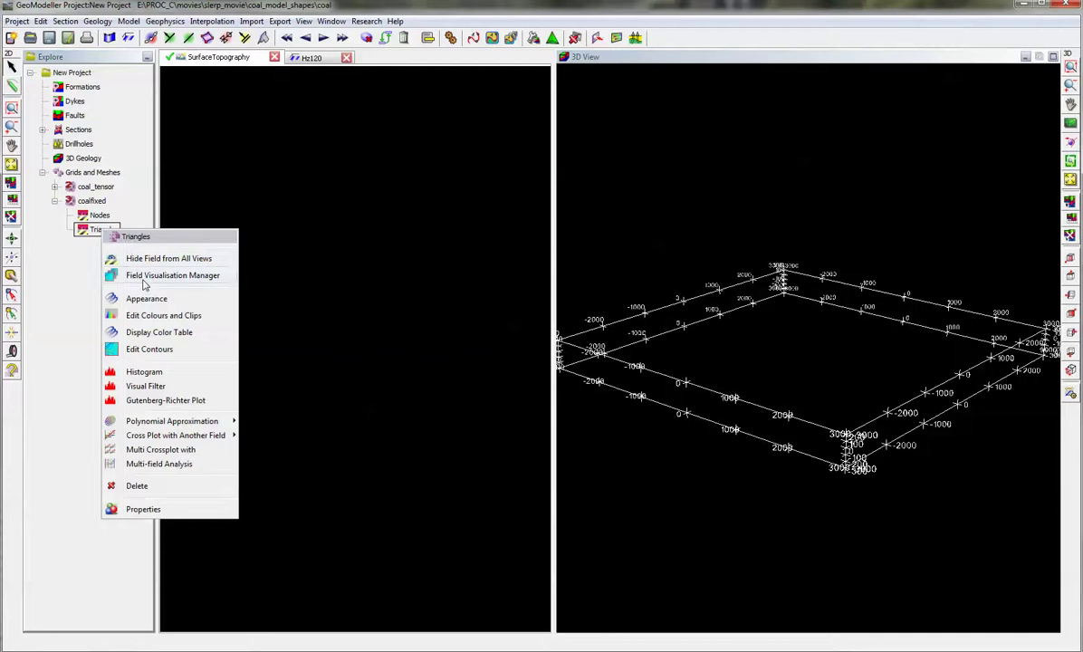
left_click(113, 234)
left_click(349, 148)
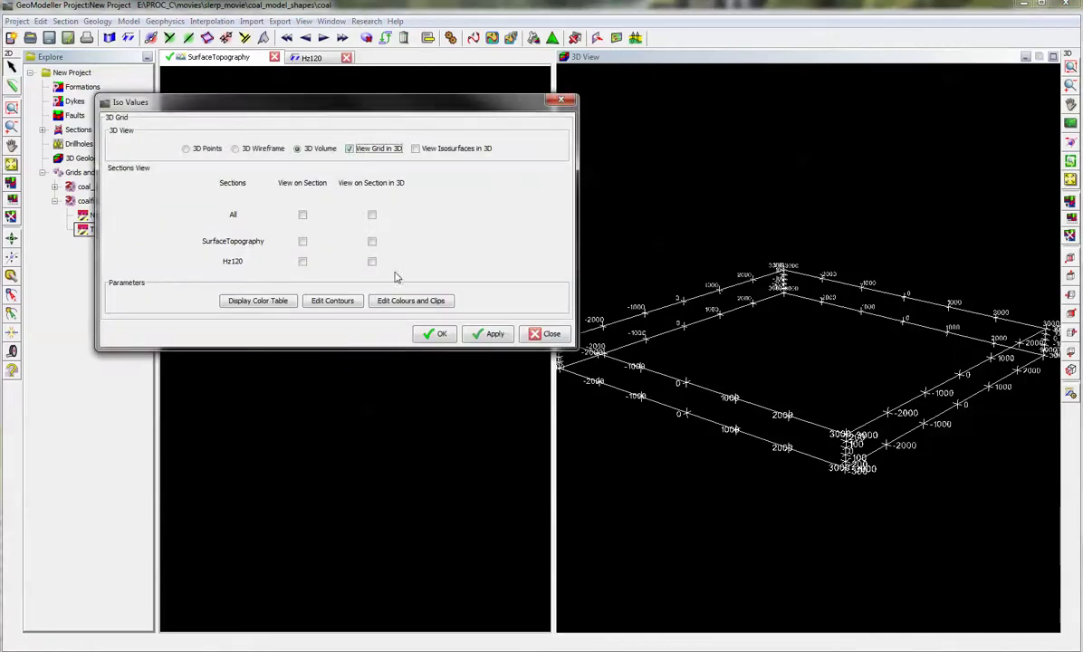
left_click(436, 336)
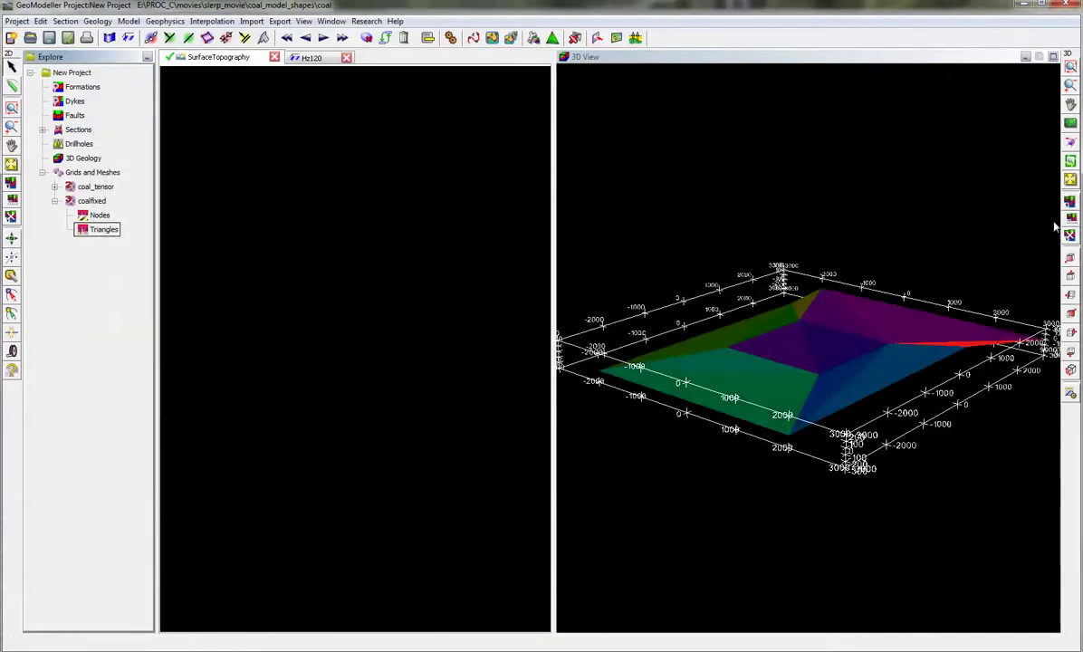
left_click(1070, 202)
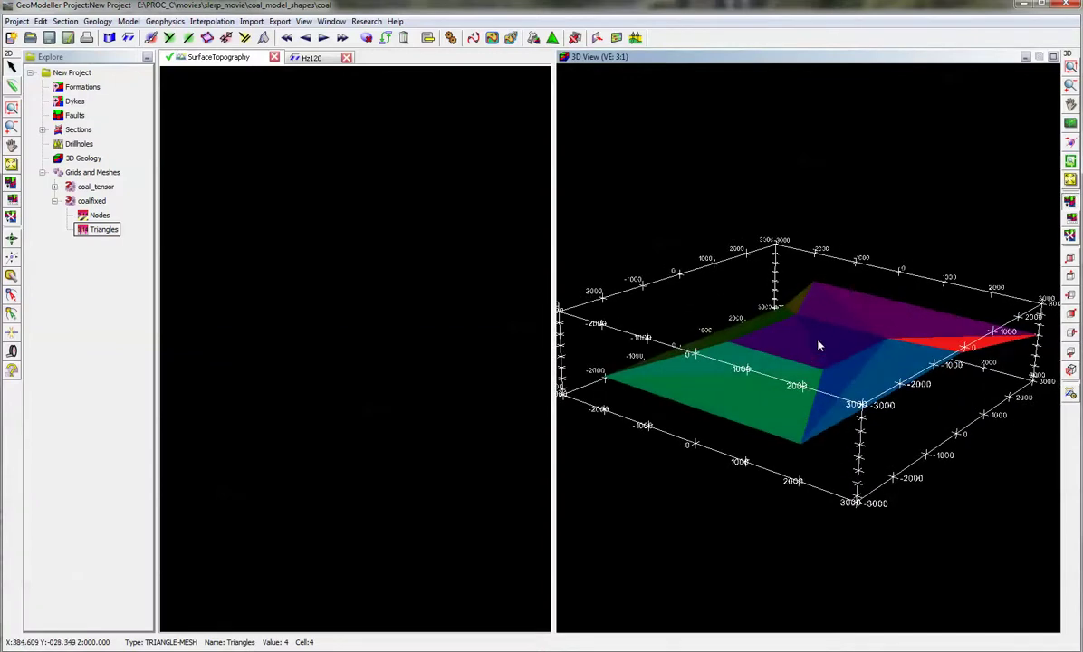
Display the coal_tensor field on section Hz120, on the section and in 3D, and tilt the view.
left_click(54, 187)
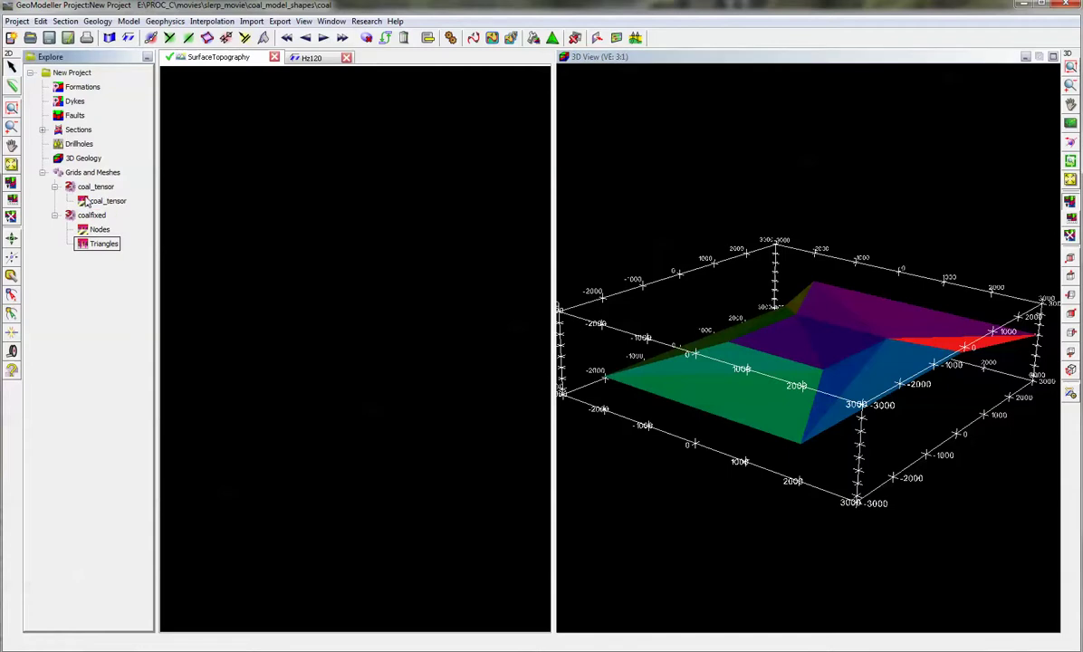
right_click(103, 204)
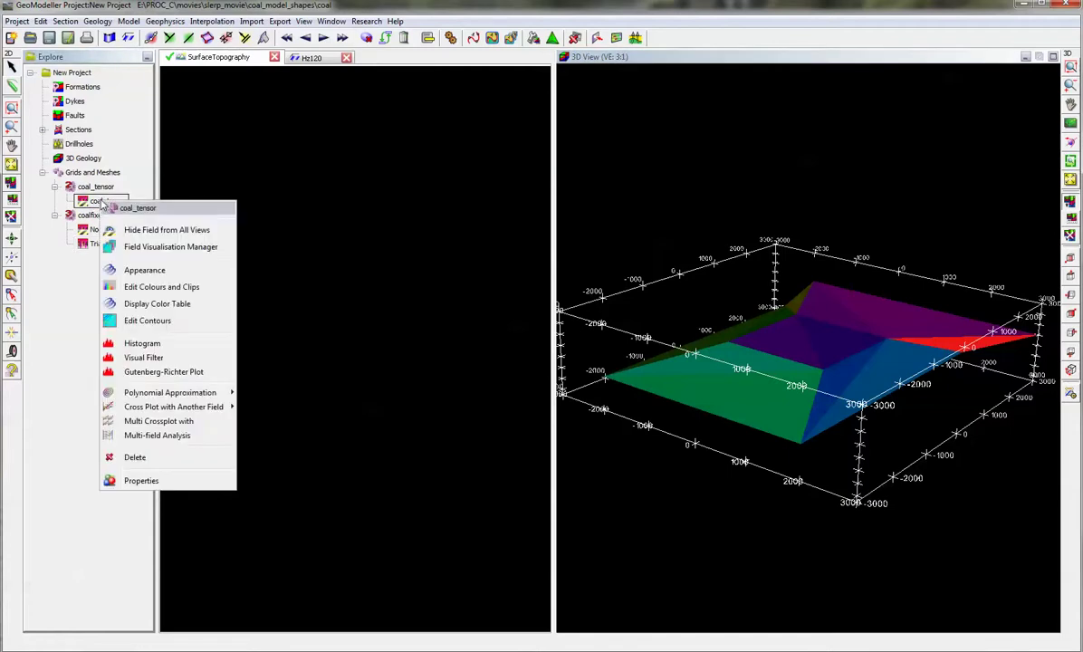
left_click(143, 247)
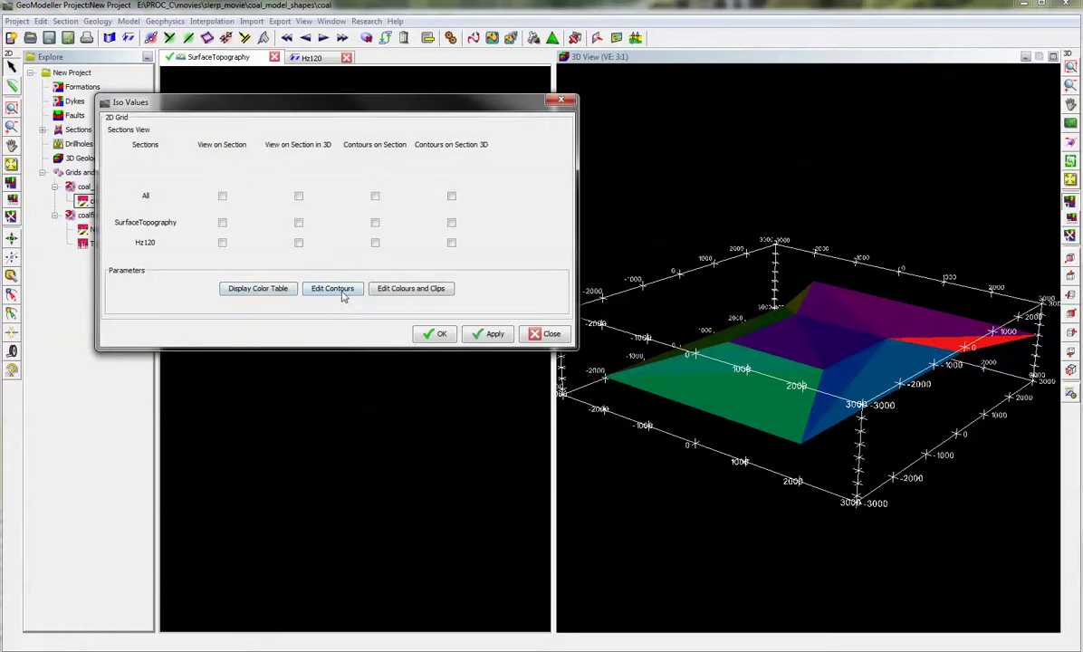
left_click(222, 242)
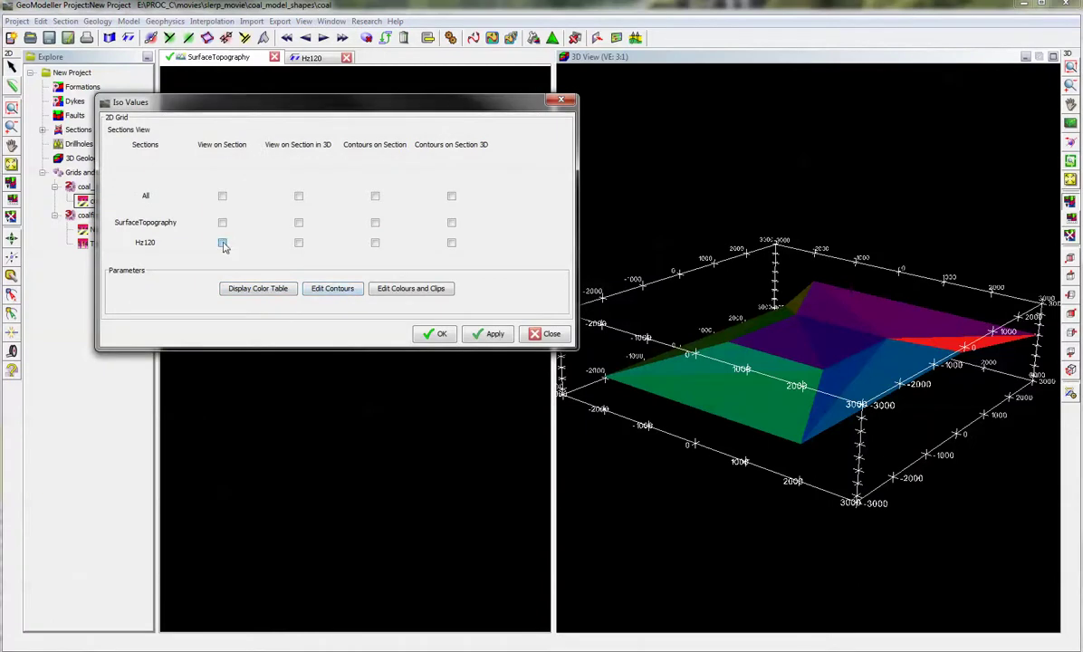
left_click(299, 244)
left_click(434, 333)
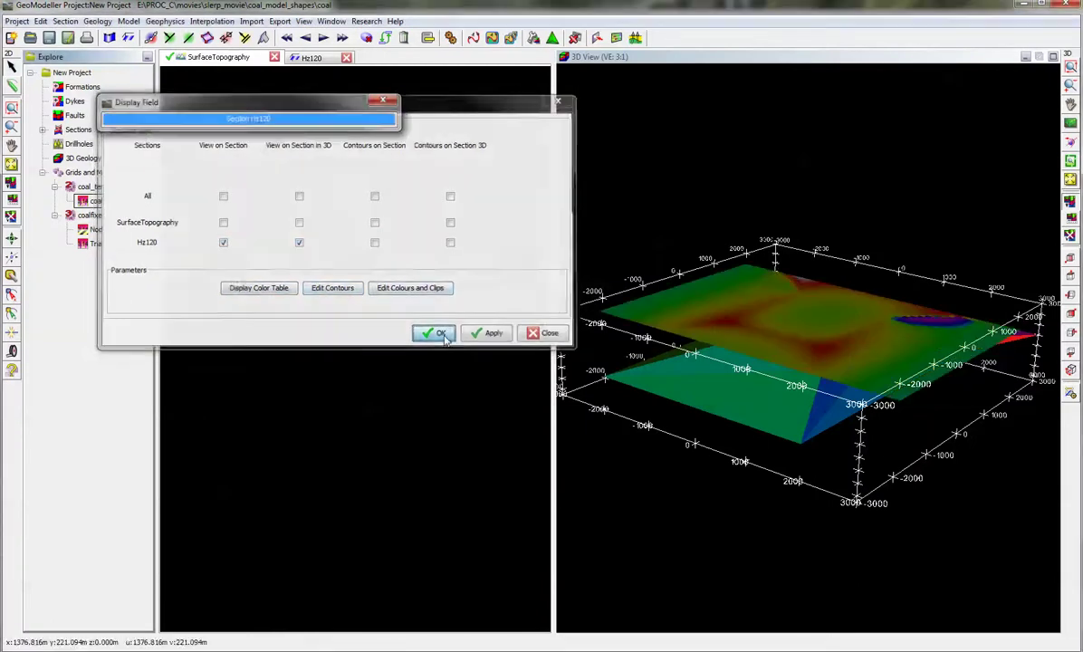
left_click_drag(832, 350, 834, 368)
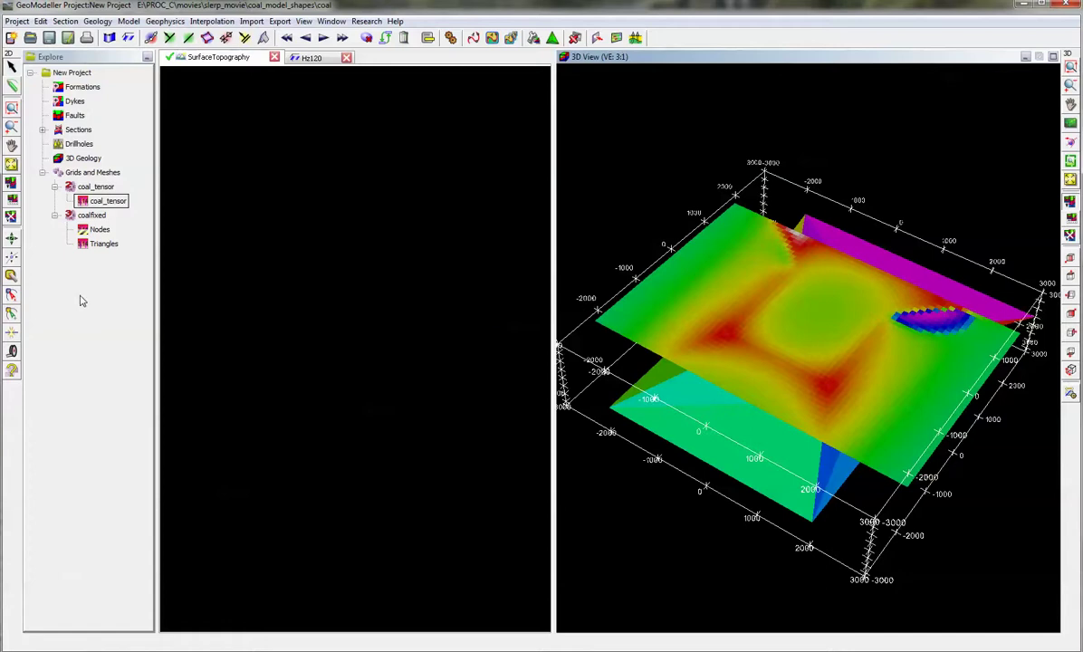
Open simulated_survey_obs.csv in the 2D/3D Observations importer and advance to column selection.
left_click(251, 21)
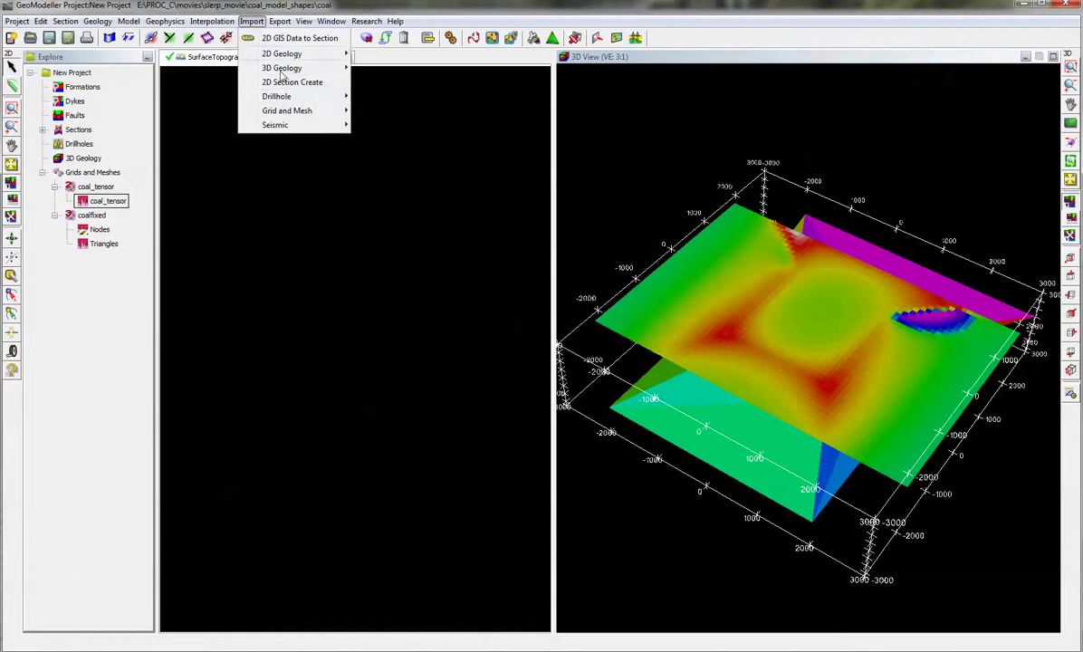
mouse_move(285, 112)
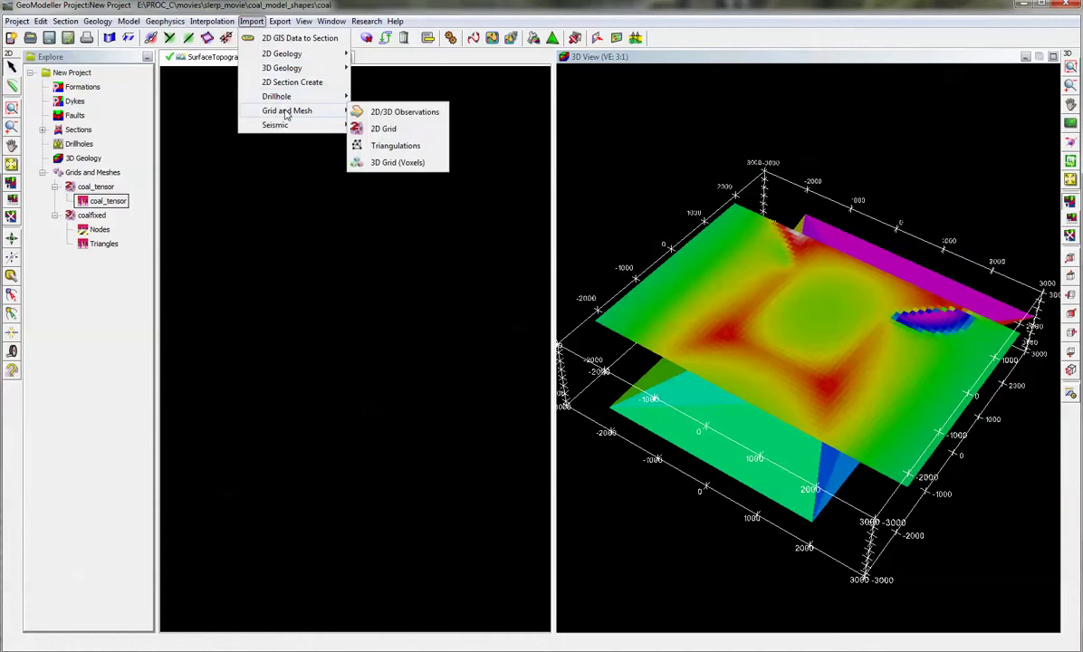
left_click(422, 113)
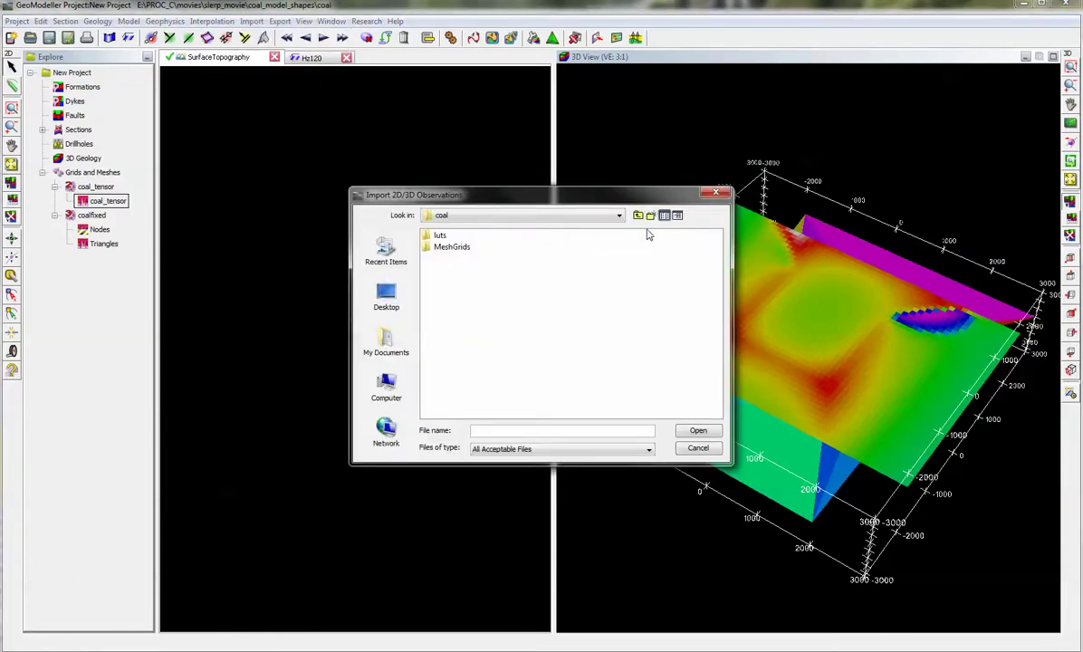
left_click(637, 215)
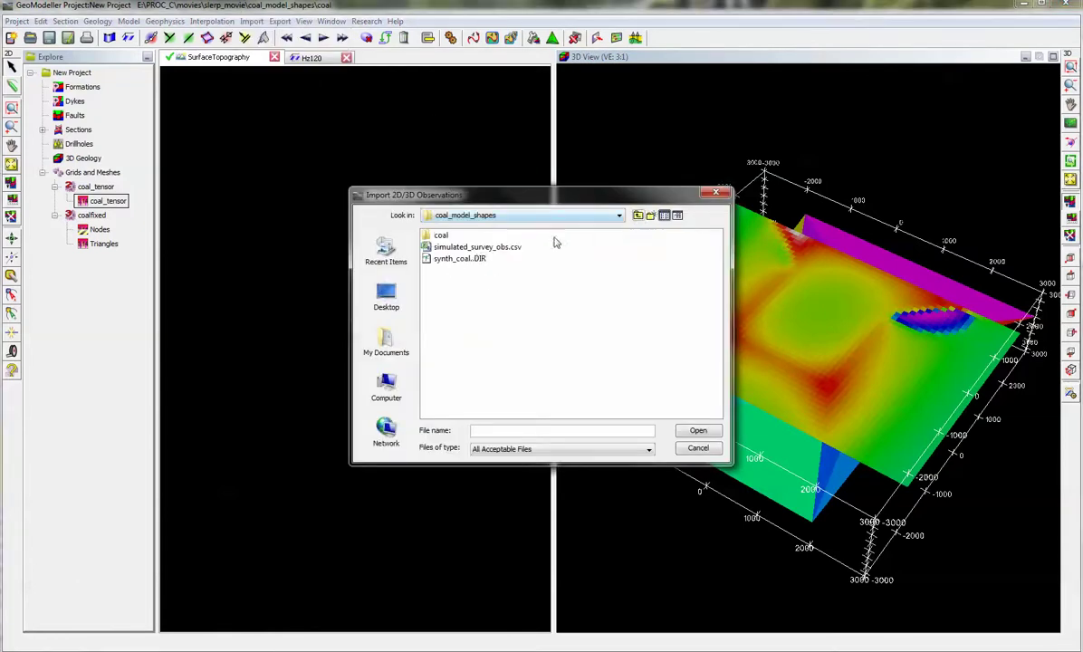
double_click(437, 247)
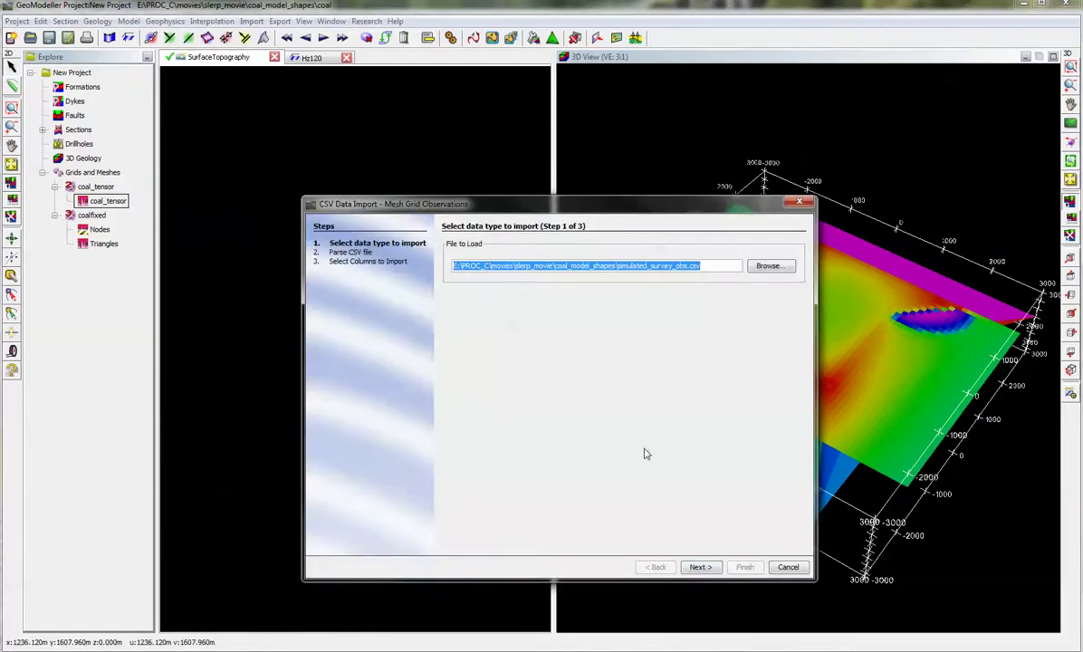
left_click(702, 568)
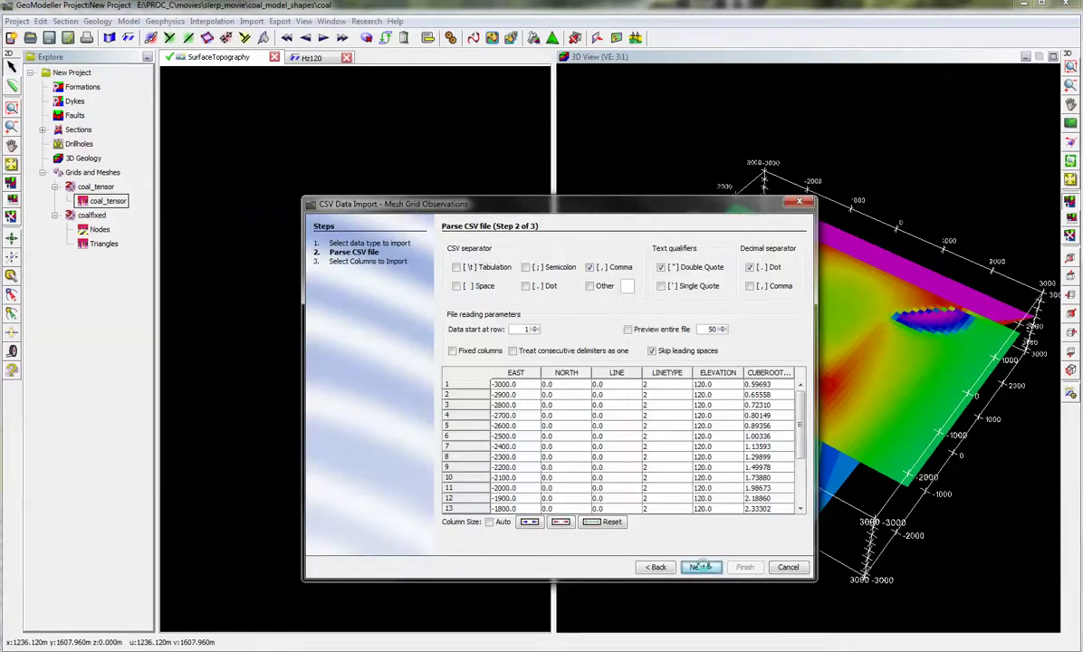
left_click(699, 568)
Import with EAST as X, NORTH as Y and CUBEROOTDET as the data field.
left_click(467, 425)
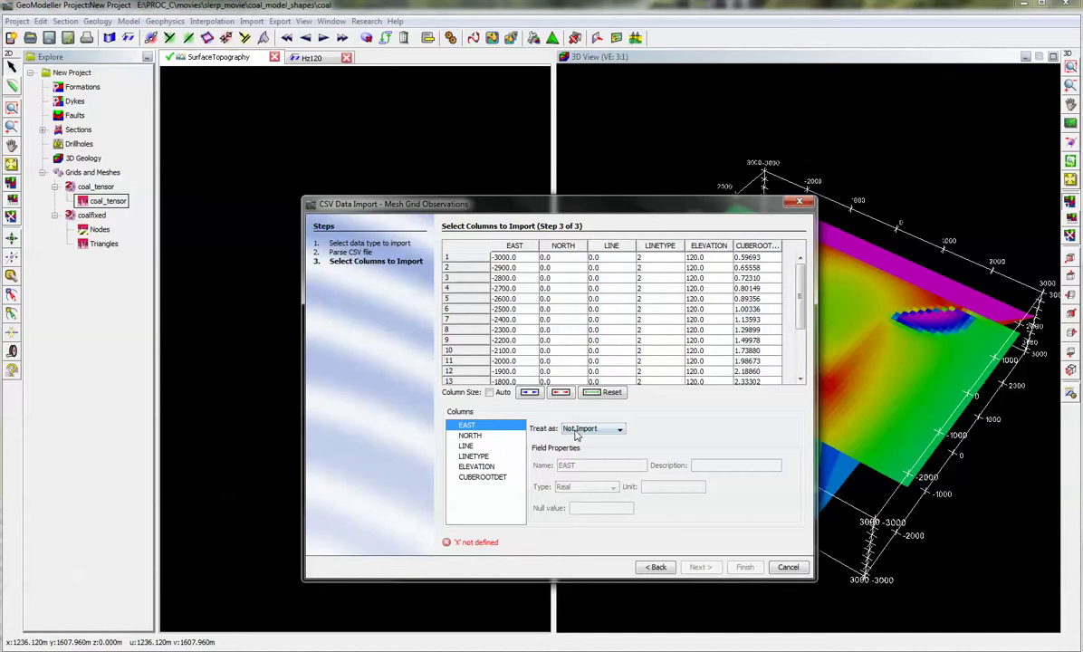
left_click(593, 429)
left_click(569, 458)
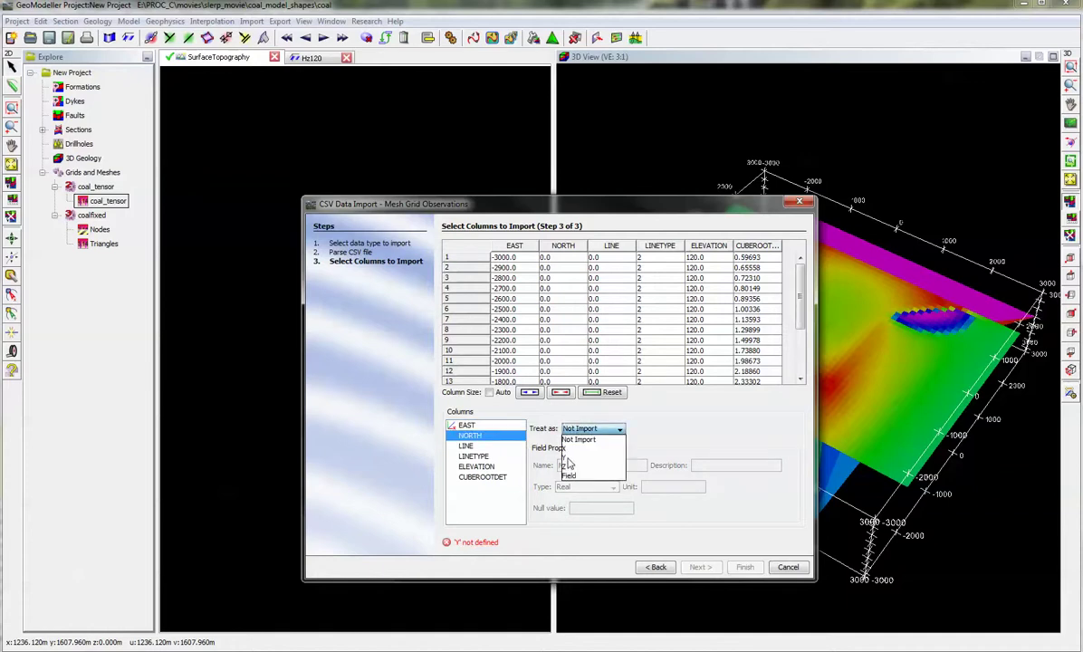
left_click(568, 461)
left_click(483, 477)
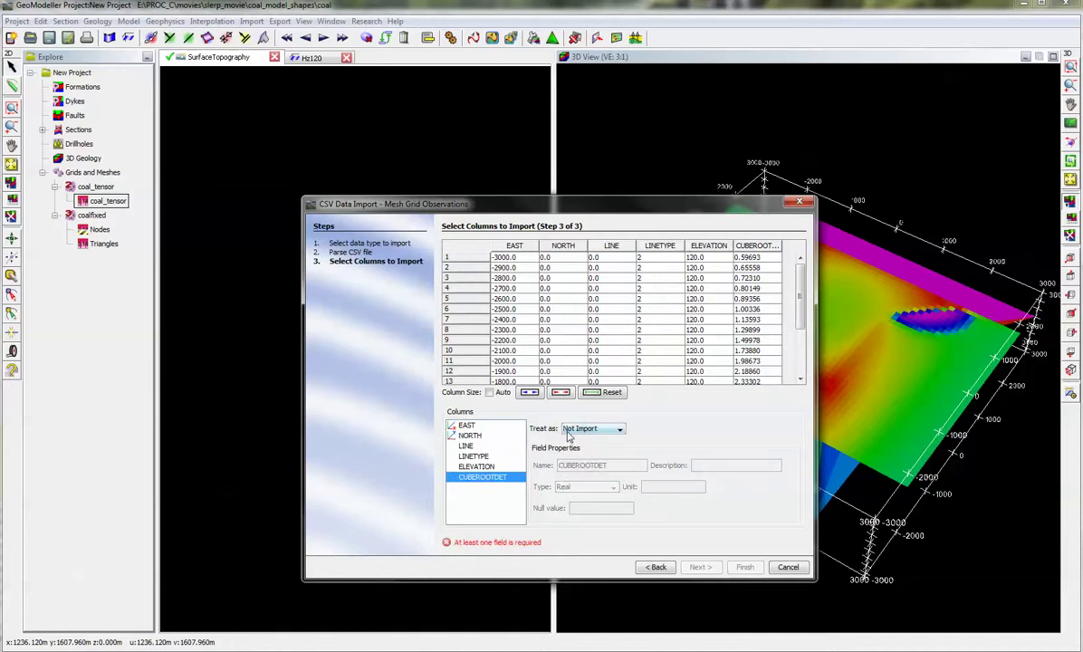
left_click(568, 431)
left_click(570, 472)
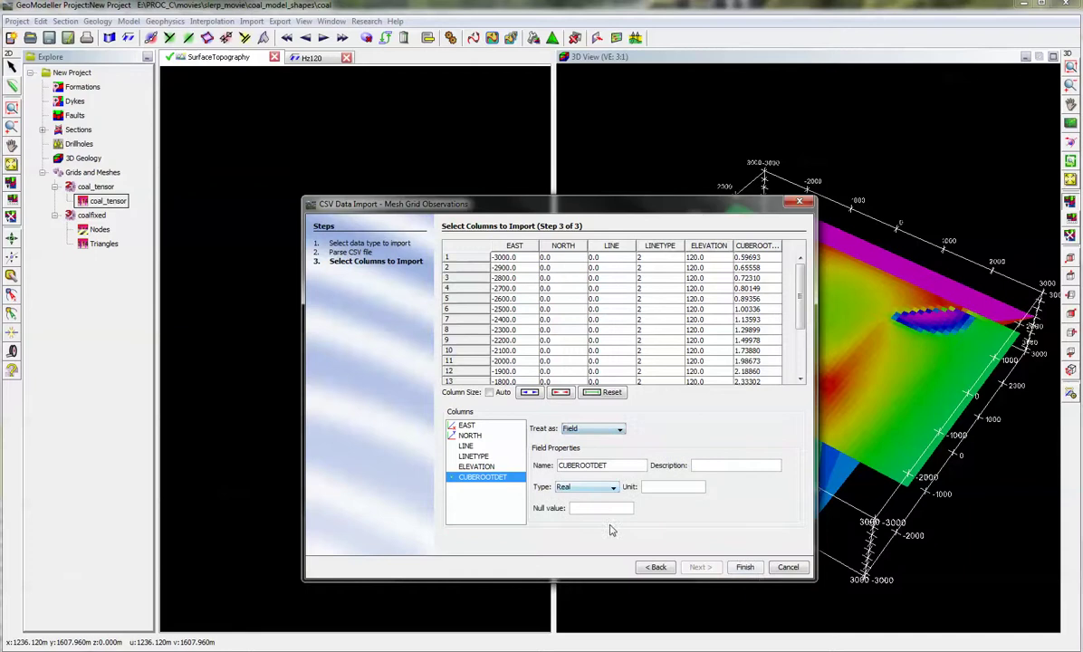
left_click(745, 568)
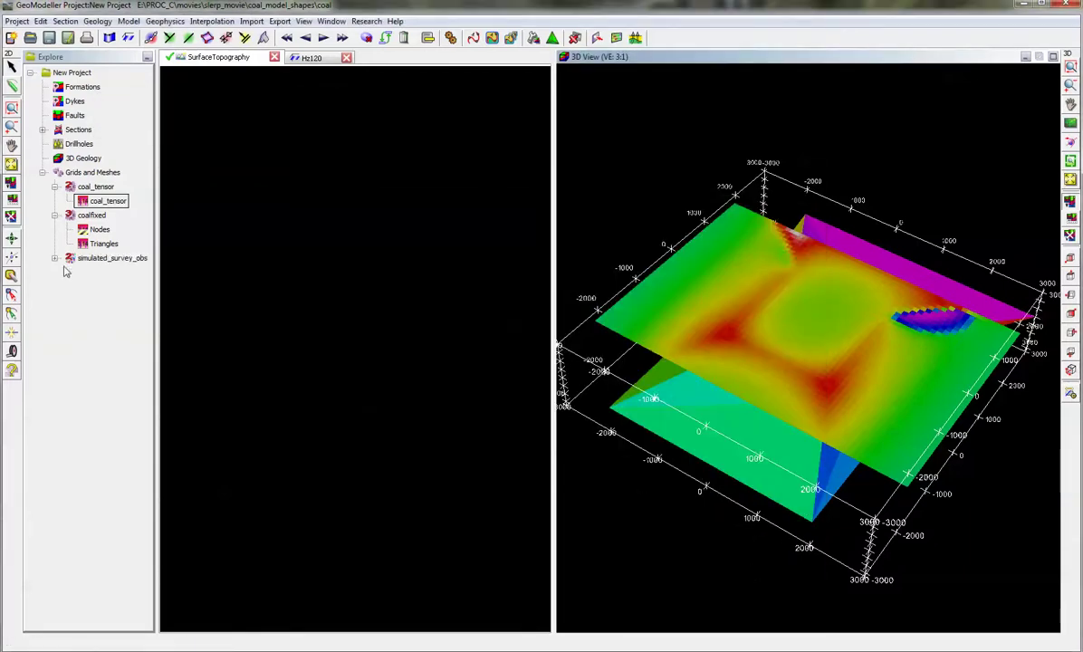
Display the simulated_survey_obs CUBEROOTDET field on section Hz120 through the Iso Values settings.
left_click(55, 258)
left_click(105, 273)
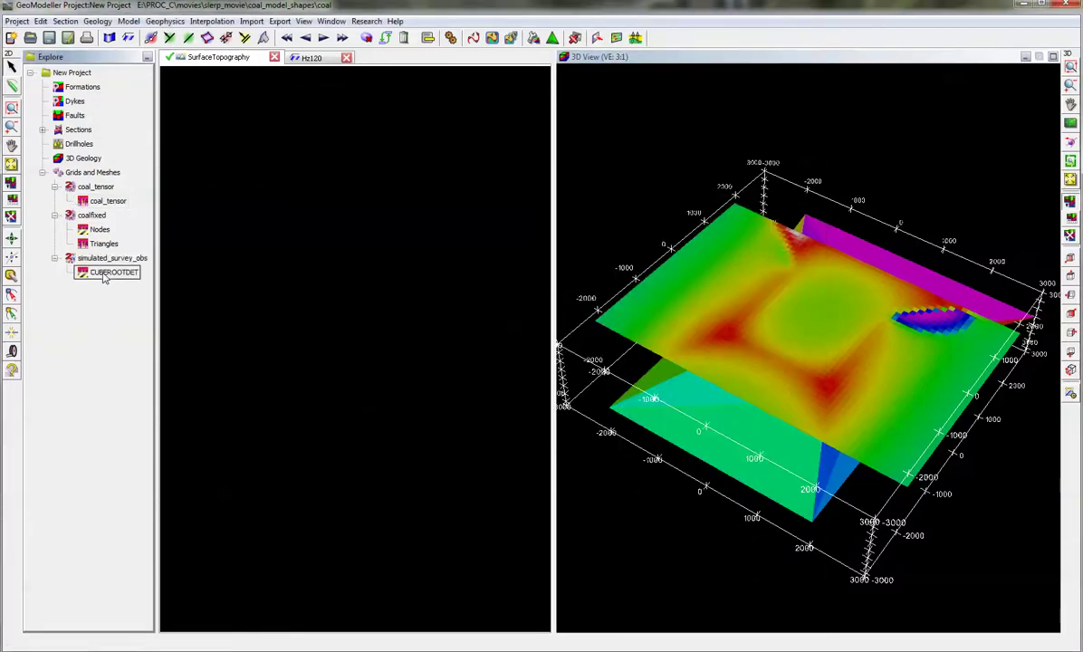
right_click(105, 277)
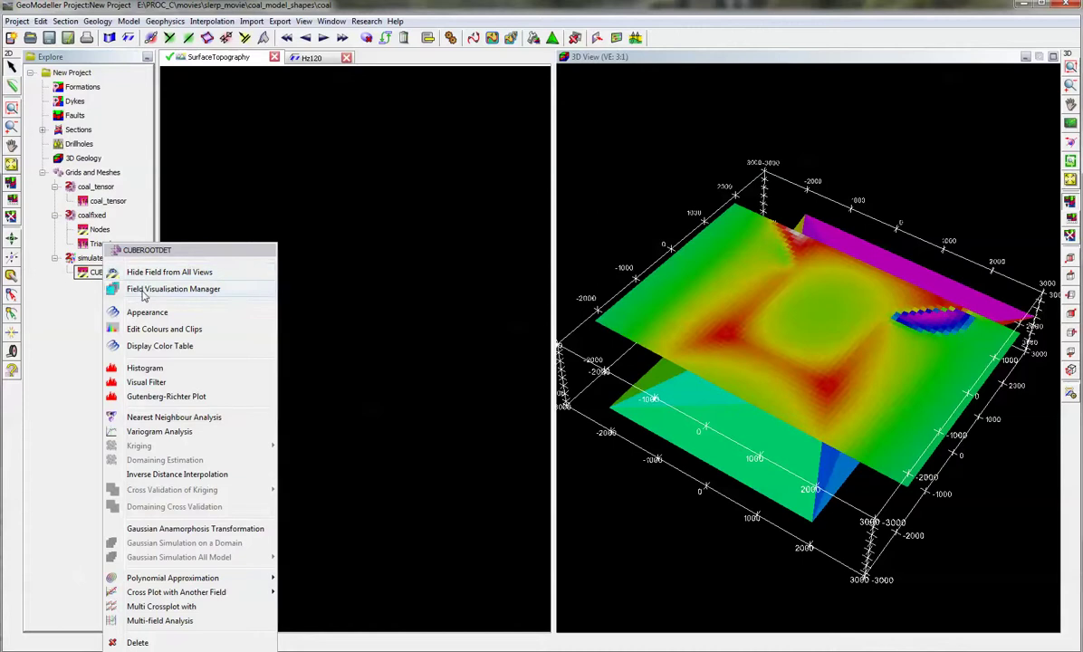
left_click(144, 290)
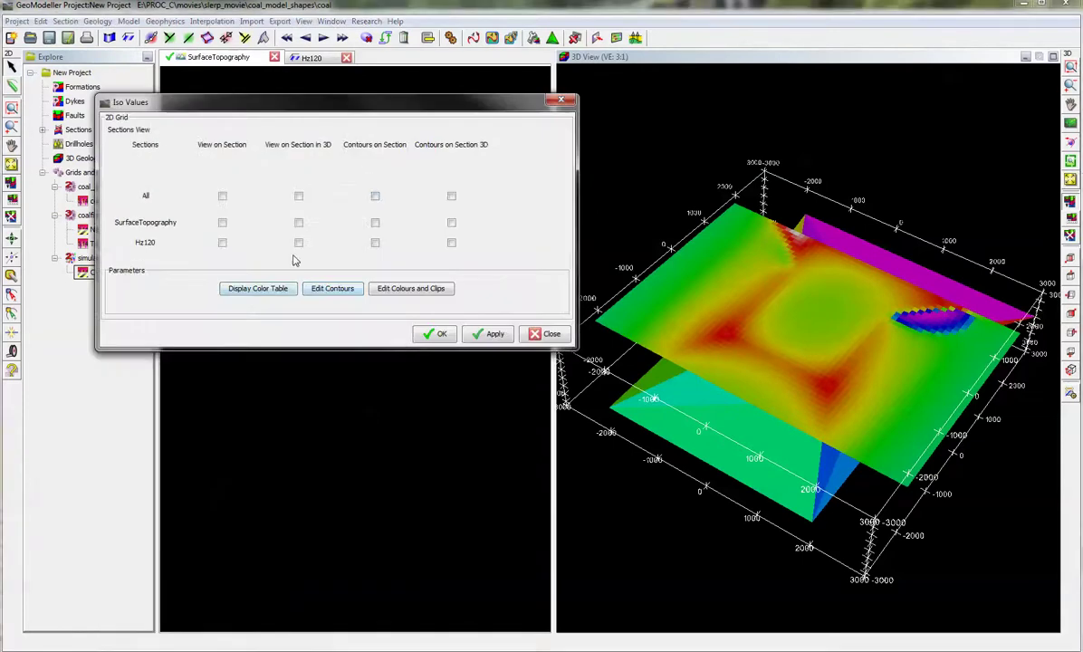
left_click(222, 242)
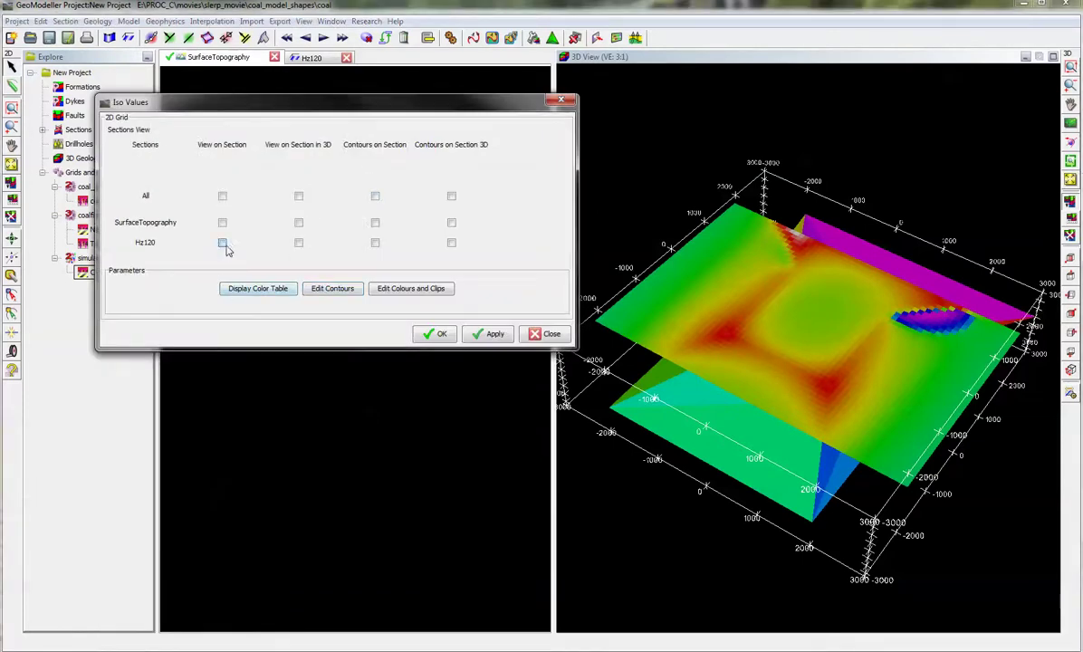
left_click(434, 333)
Widen the 3D view over the 2D view and zoom in on the coloured surface and dotted lines.
scroll(759, 343, "up", 3)
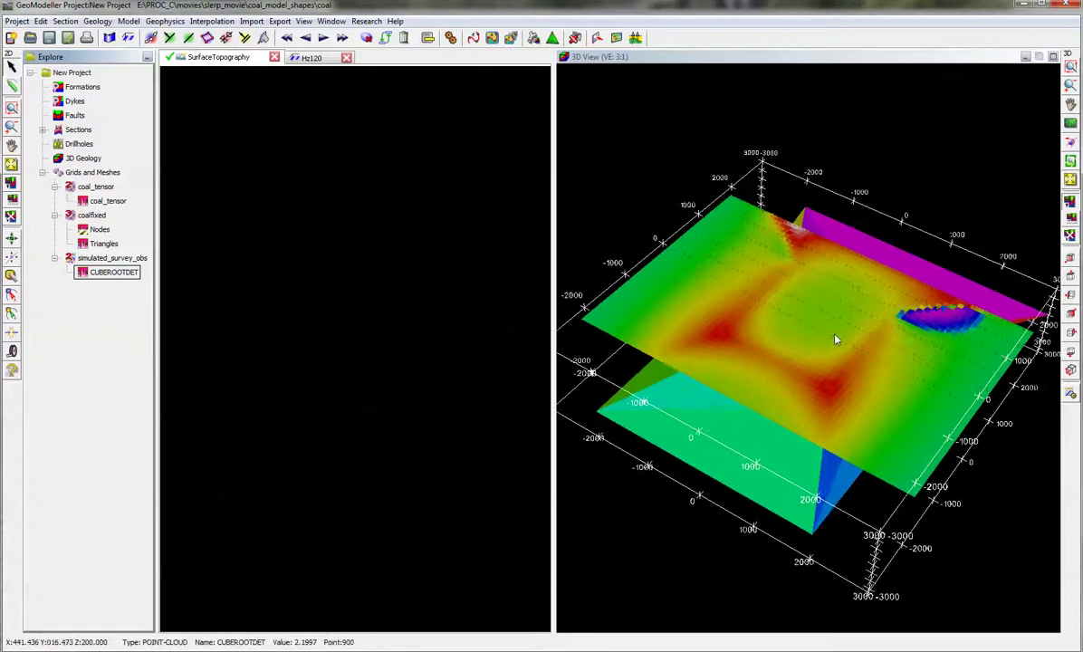
left_click_drag(559, 371, 514, 371)
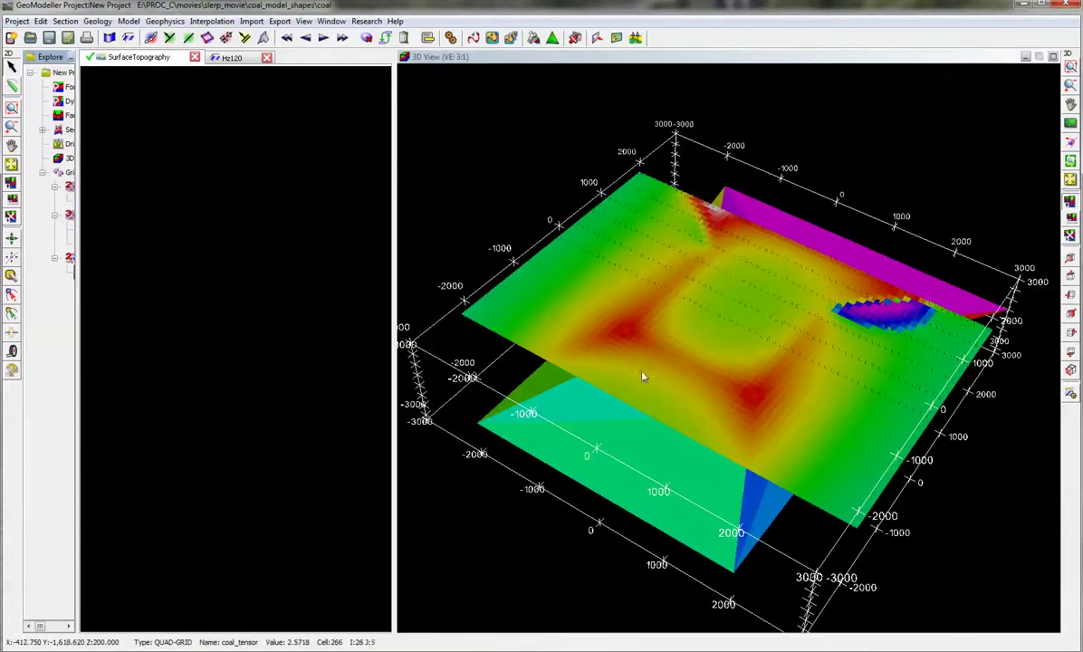
scroll(708, 330, "up", 2)
scroll(741, 340, "up", 2)
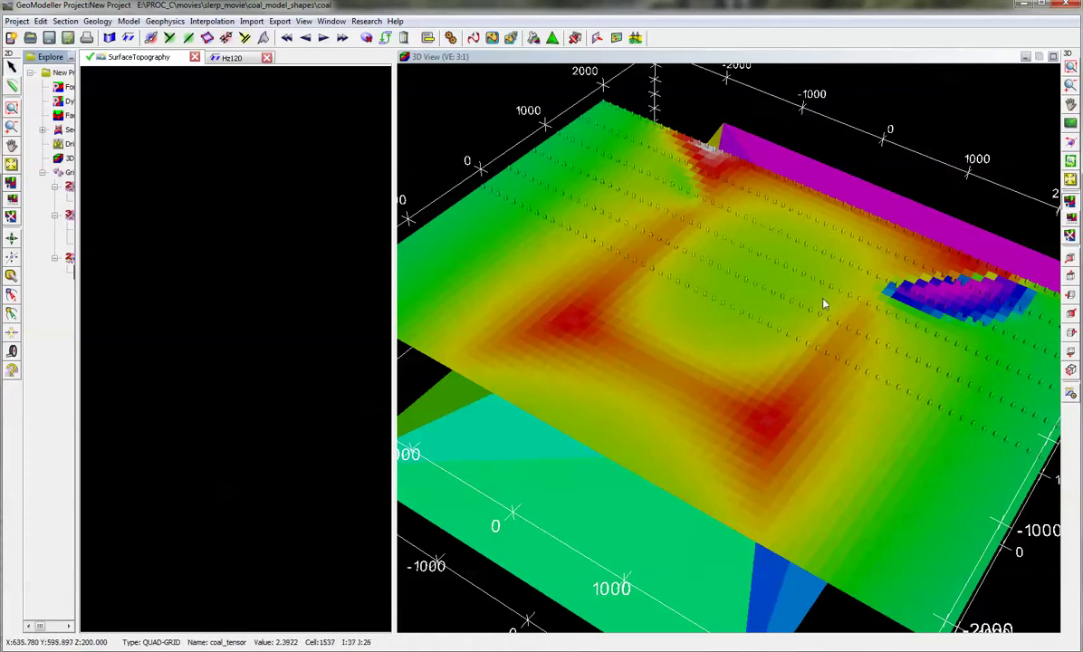
scroll(823, 305, "up", 1)
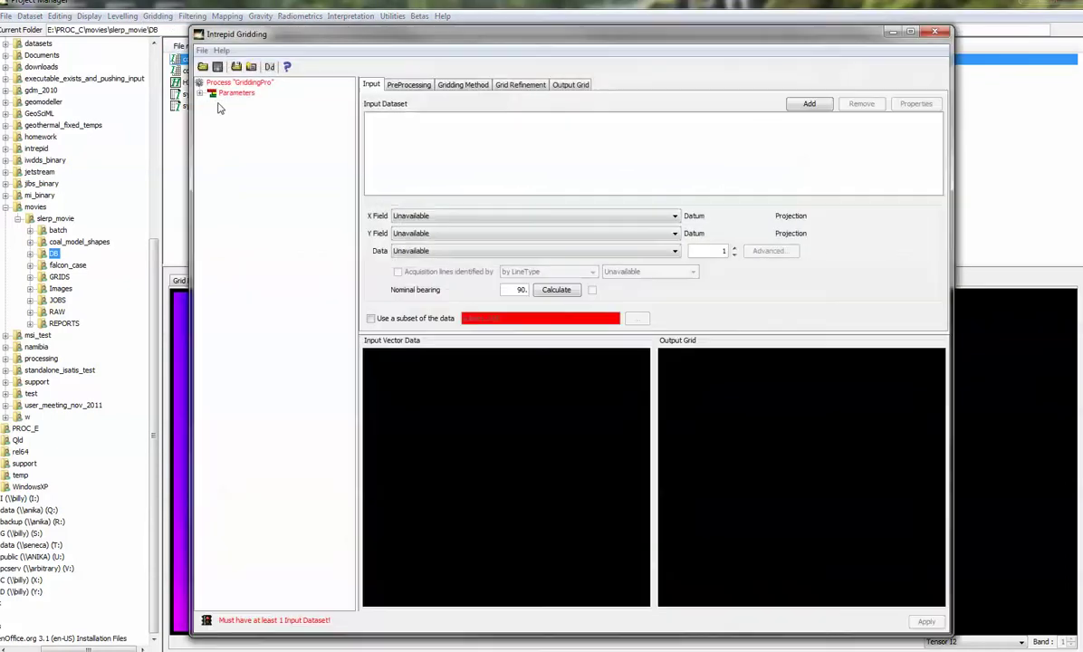
Add synth_coal..DIR as the Gridding input dataset.
left_click(807, 105)
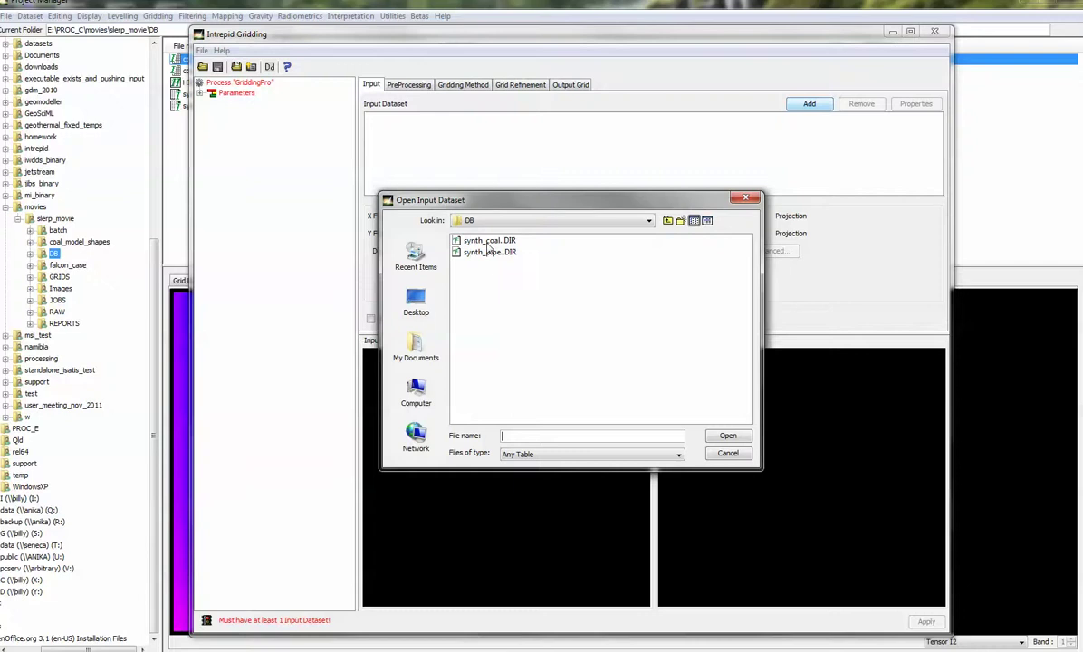
double_click(488, 241)
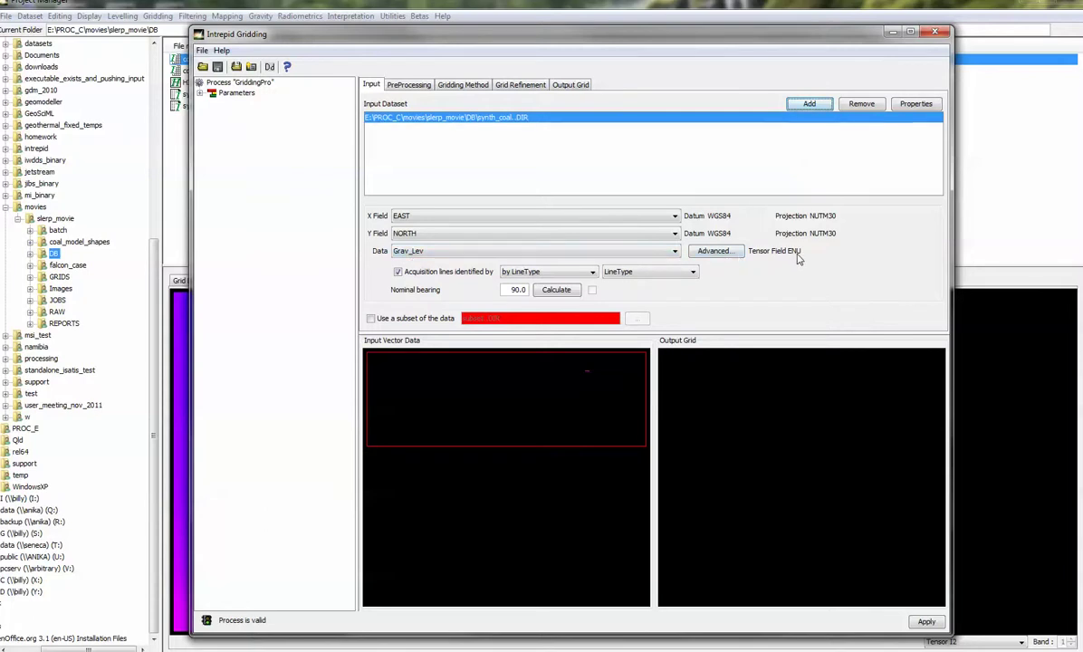
Raise the extrapolation limit four steps and turn off MITRE refinement iterations.
left_click(481, 86)
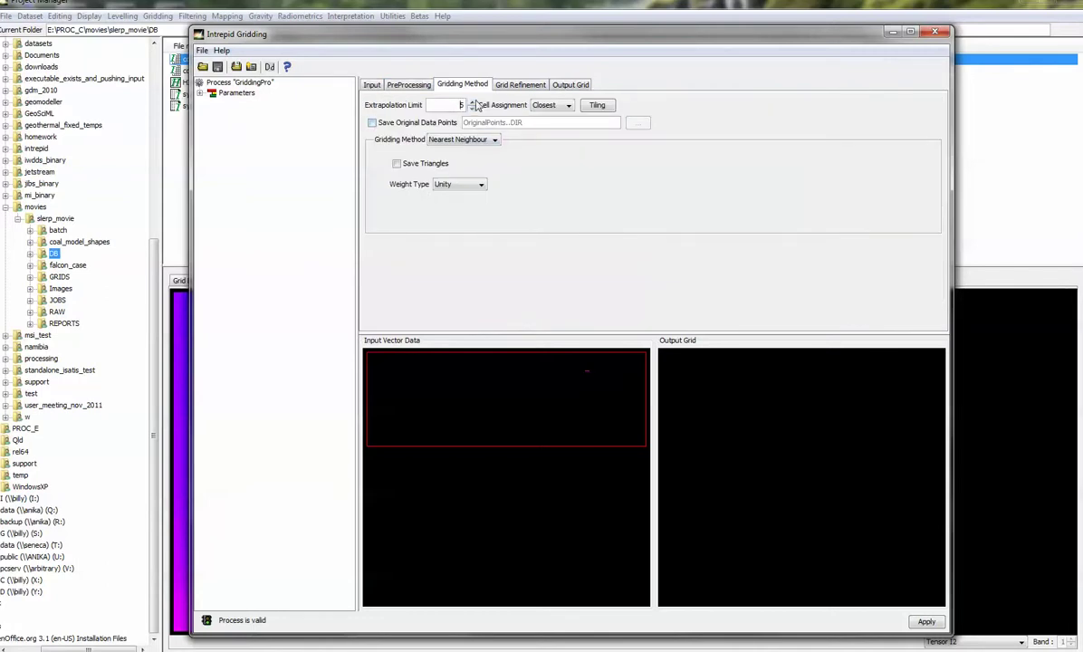
left_click(471, 103)
left_click(472, 102)
left_click(472, 102)
left_click(472, 102)
left_click(508, 85)
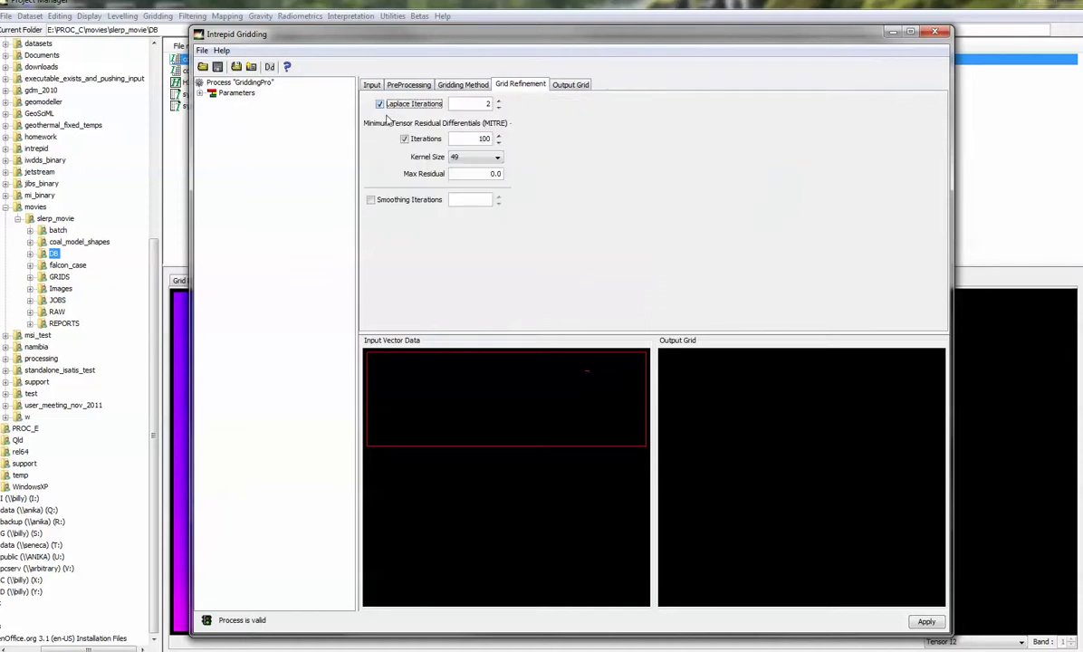
left_click(405, 140)
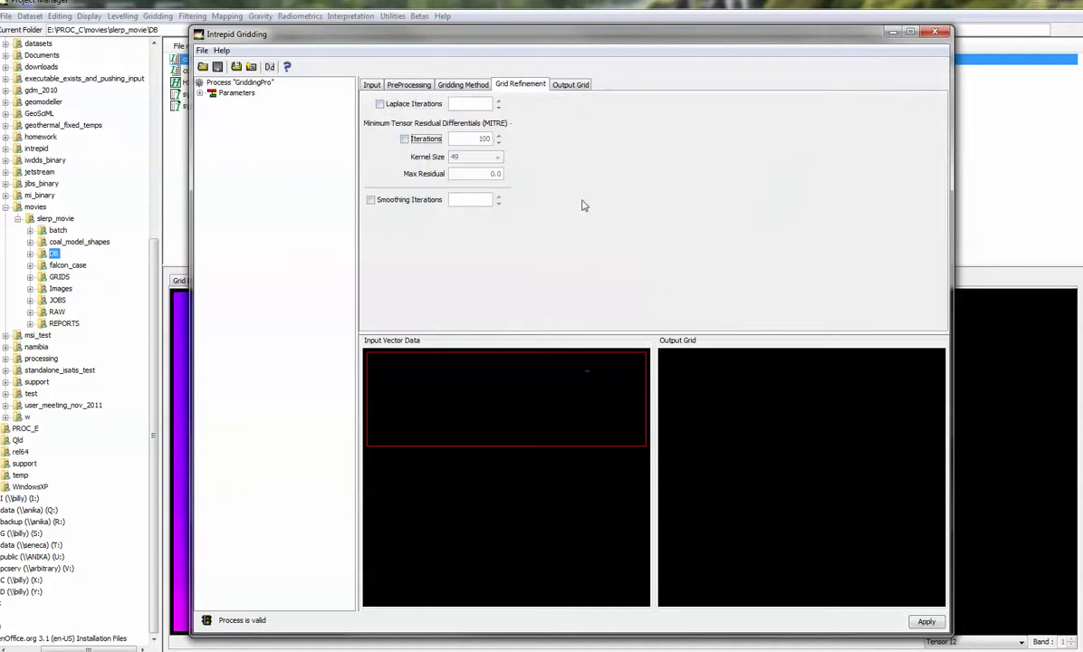
Set the output grid cell size to 20.0.
left_click(572, 85)
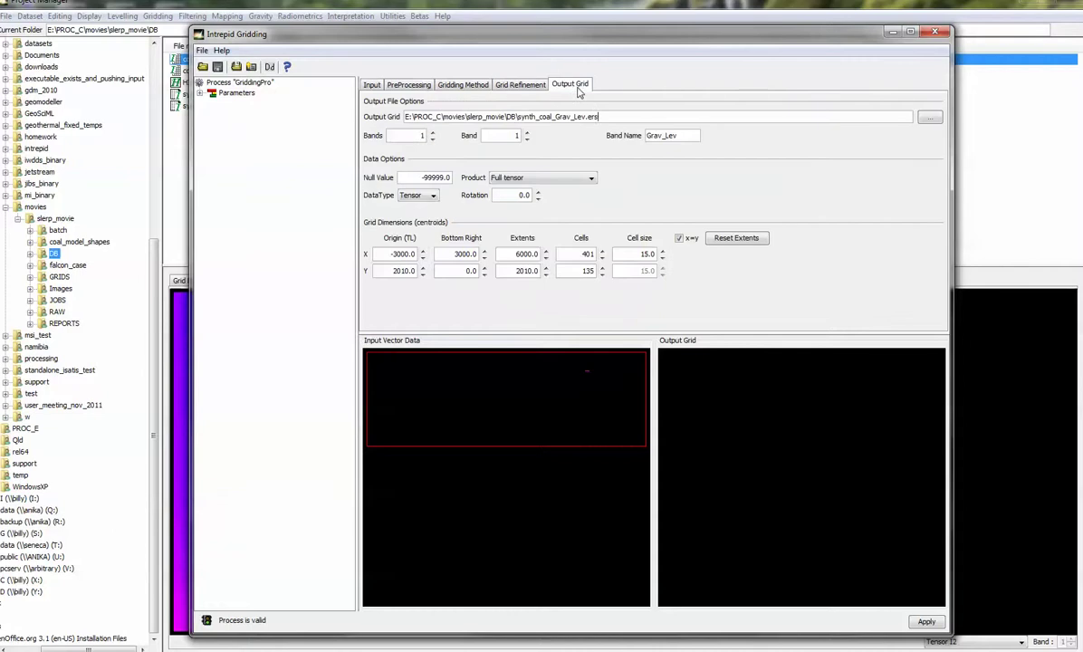
double_click(648, 255)
type("20")
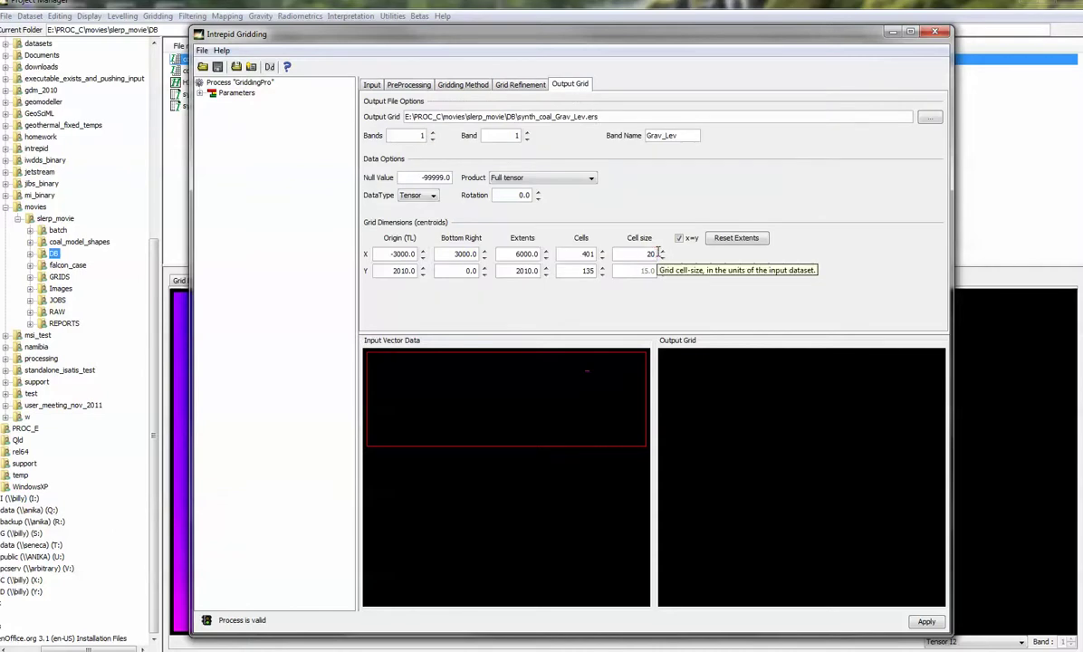
key("Return")
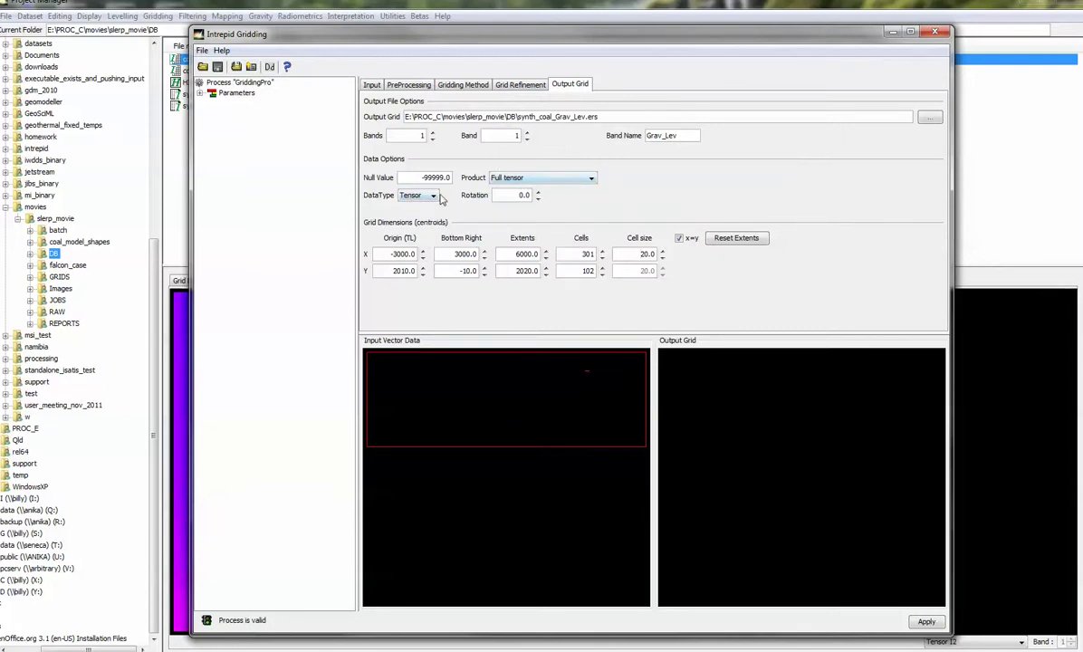
Run the gridding to produce synth_coal_Grav_Lev.ers.
left_click(926, 623)
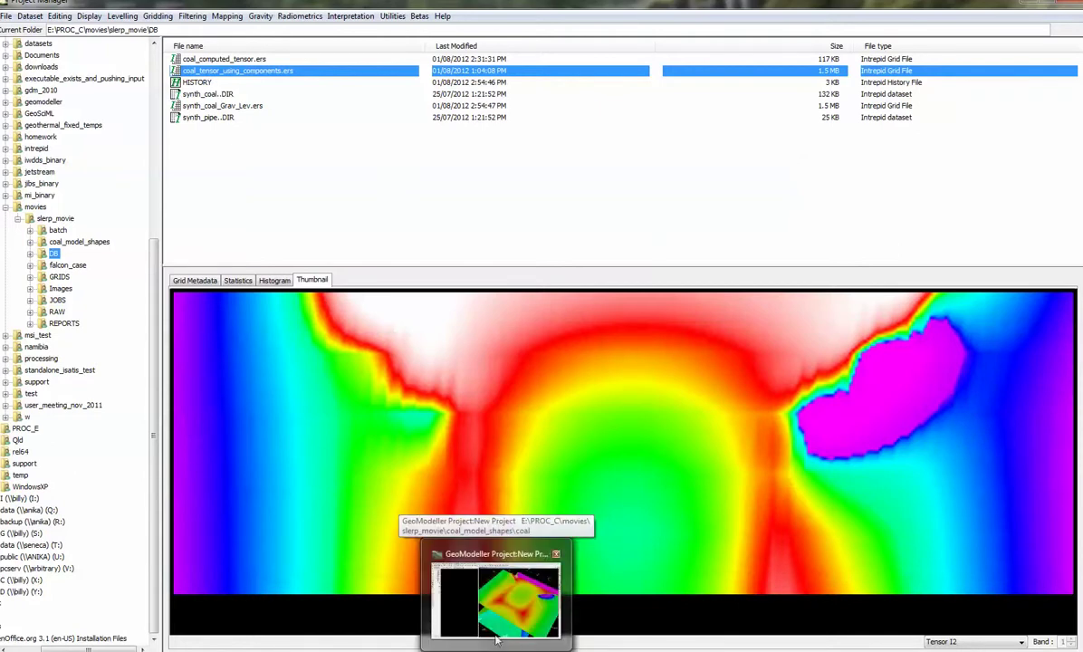
In GeoModeller, start Geophysics > Examine Geophysical Grids and browse to the DB folder.
left_click(466, 566)
left_click(164, 21)
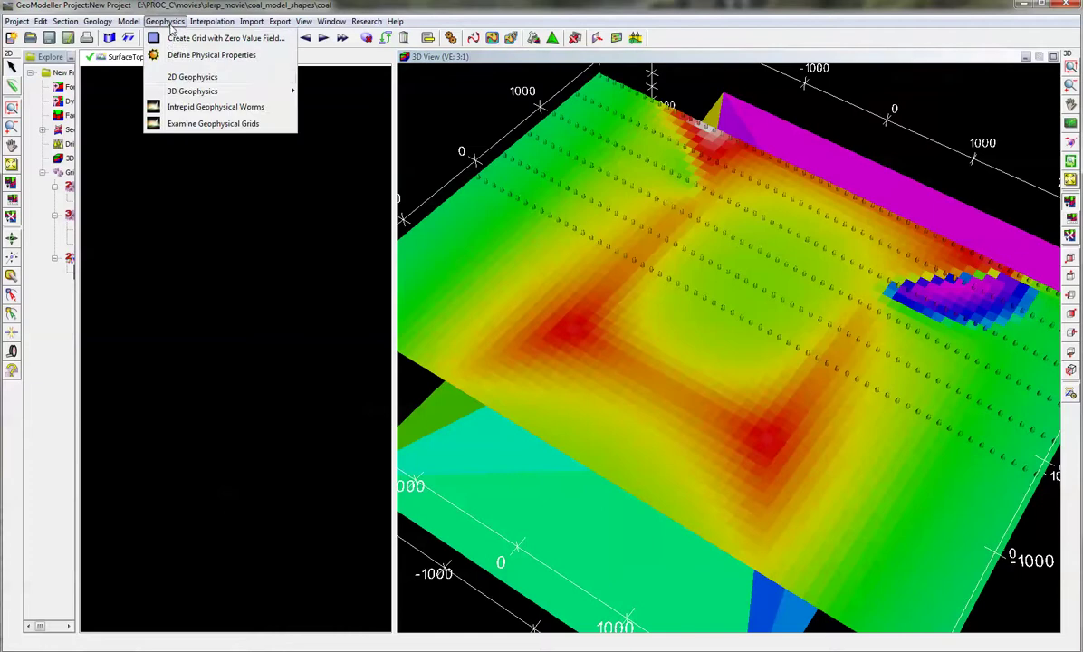
mouse_move(188, 95)
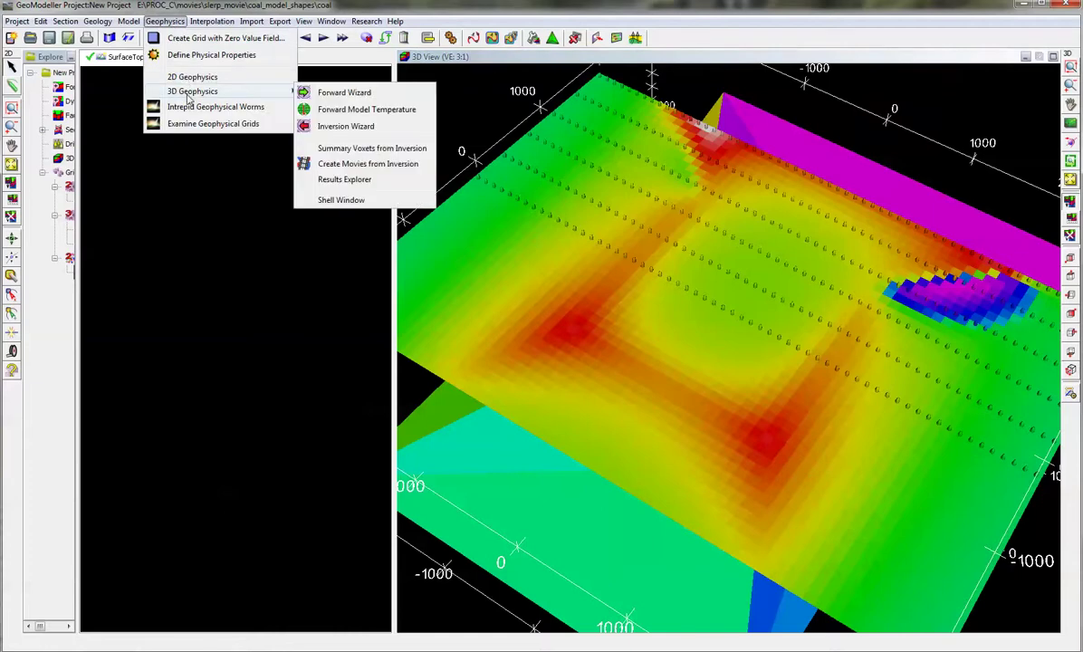
left_click(177, 123)
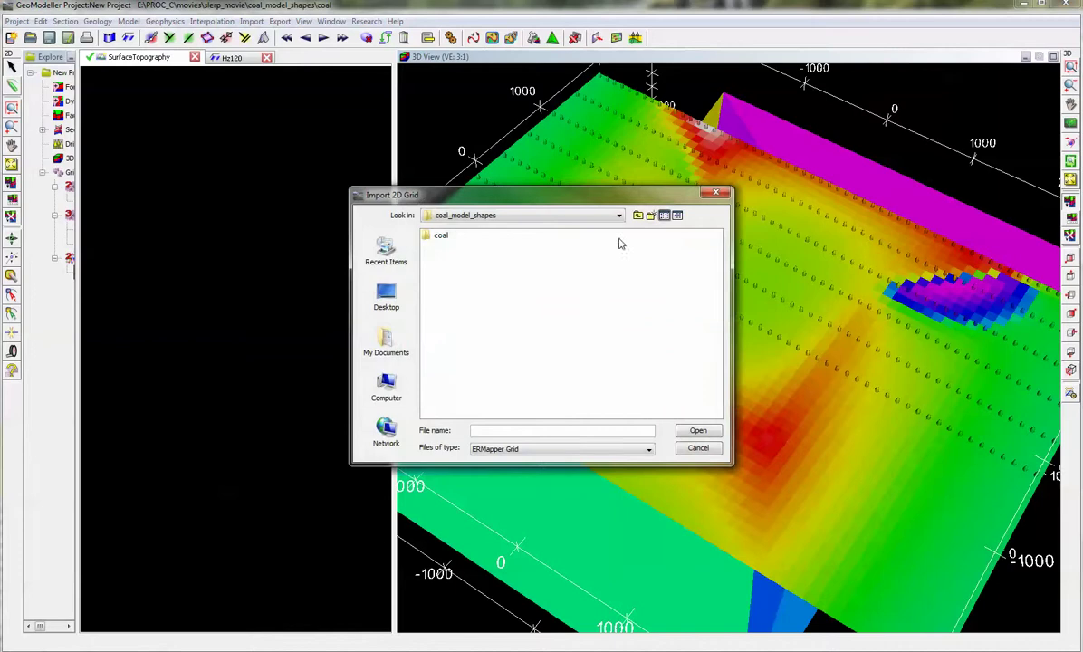
left_click(637, 215)
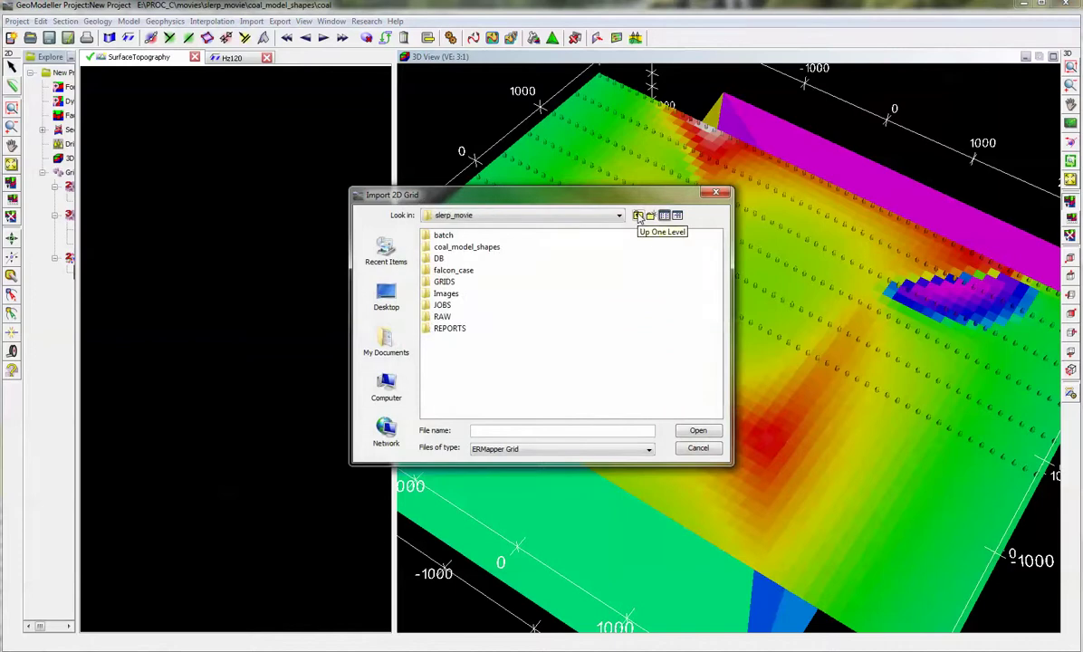
double_click(439, 258)
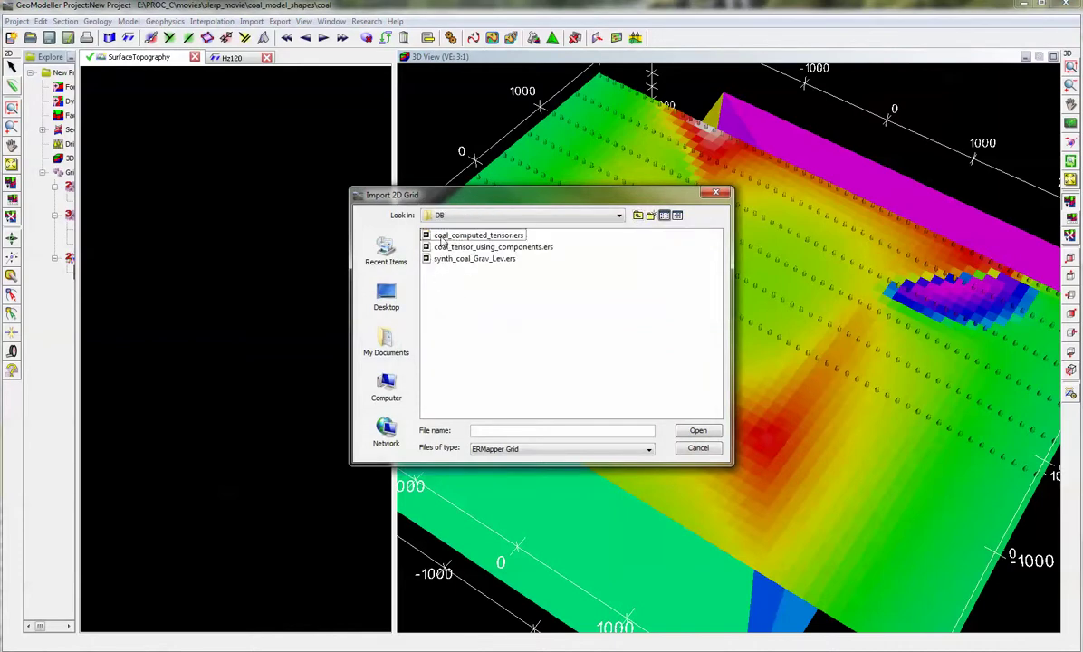
Open coal_computed_tensor.ers, coal_tensor_using_components.ers and synth_coal_Grav_Lev.ers together.
left_click(439, 238)
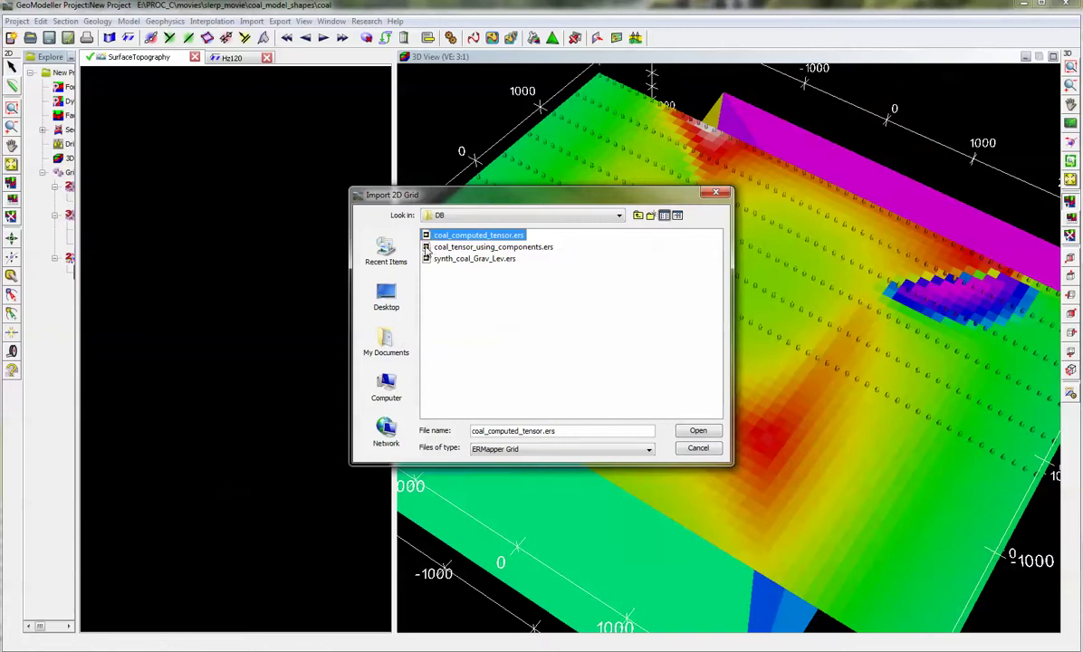
left_click(427, 248, "ctrl")
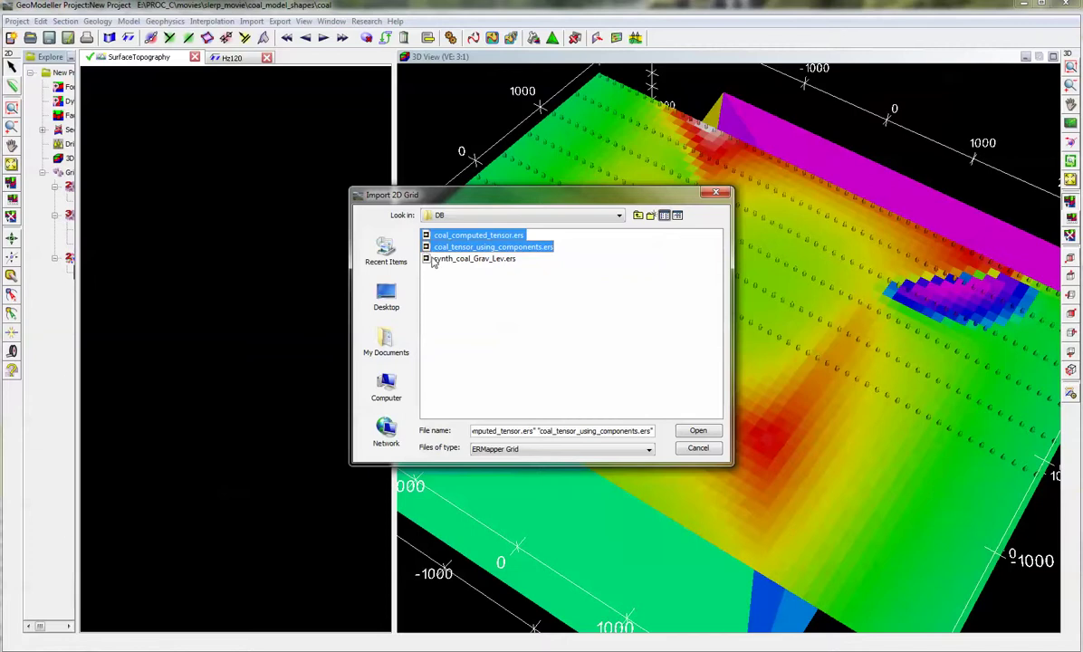
left_click(429, 260, "ctrl")
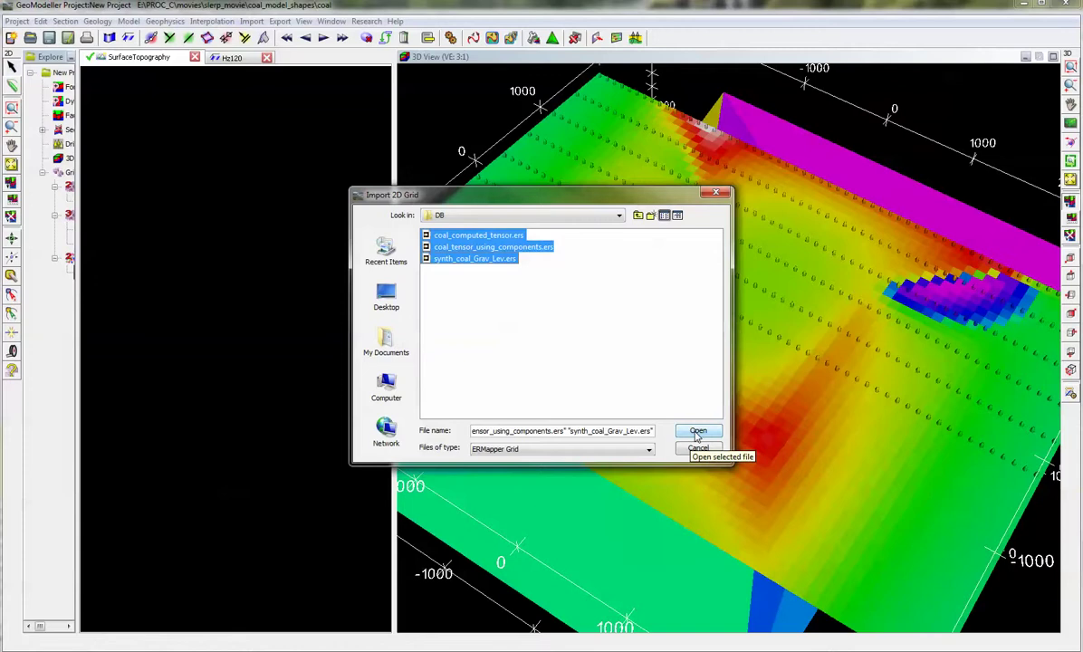
left_click(697, 433)
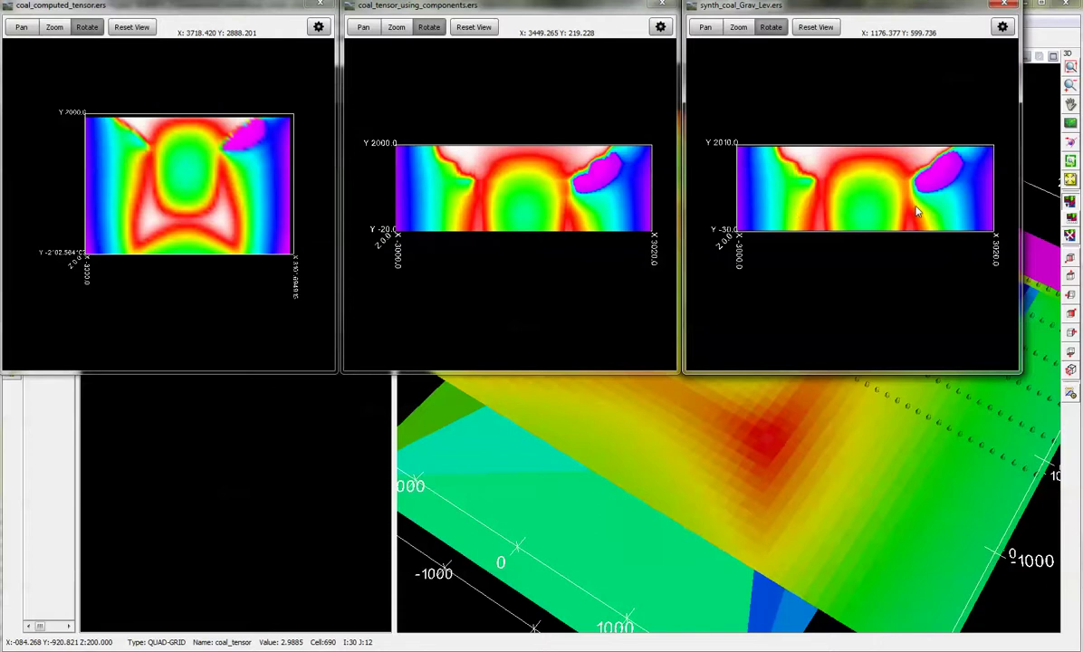
Zoom in on the coal_tensor_using_components.ers and synth_coal_Grav_Lev.ers grids until they fill their windows.
scroll(856, 200, "up", 3)
scroll(915, 224, "up", 2)
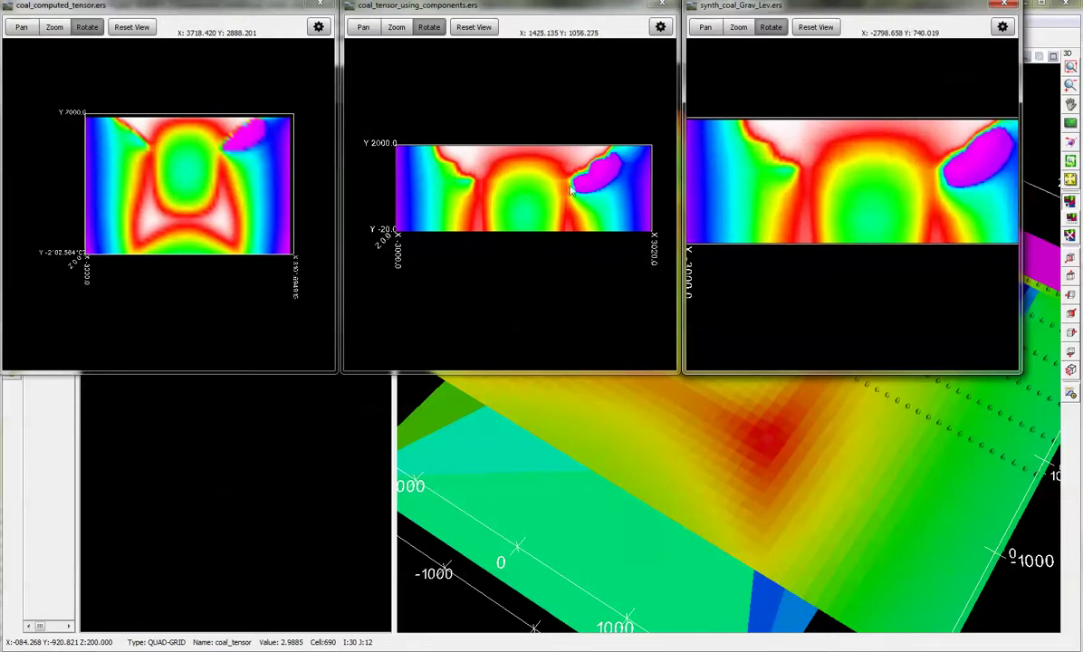
scroll(544, 185, "up", 3)
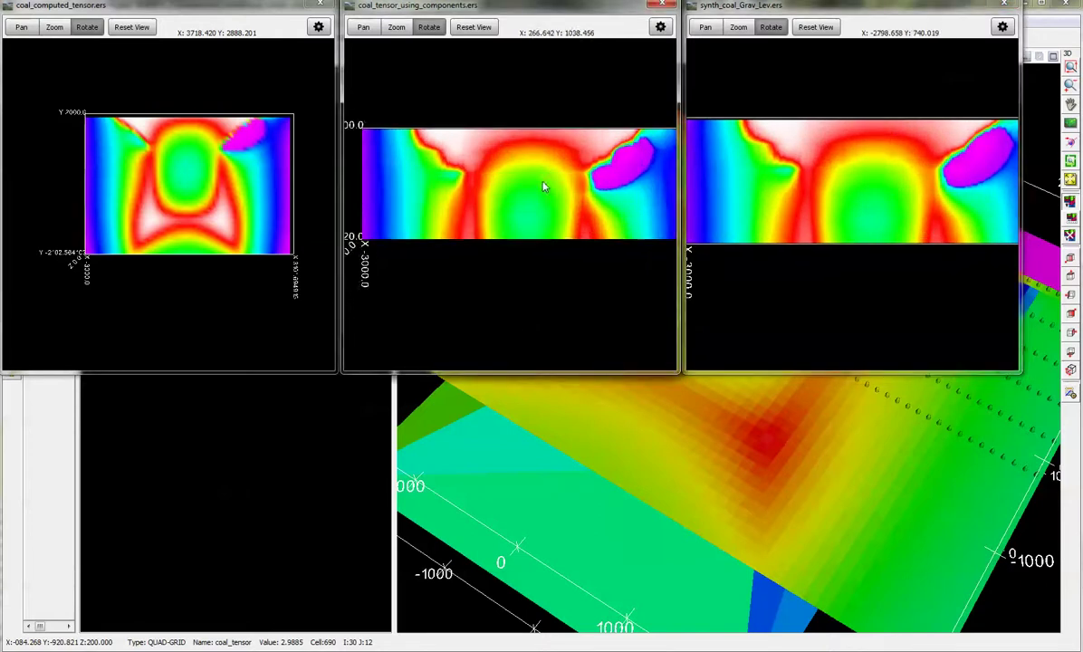